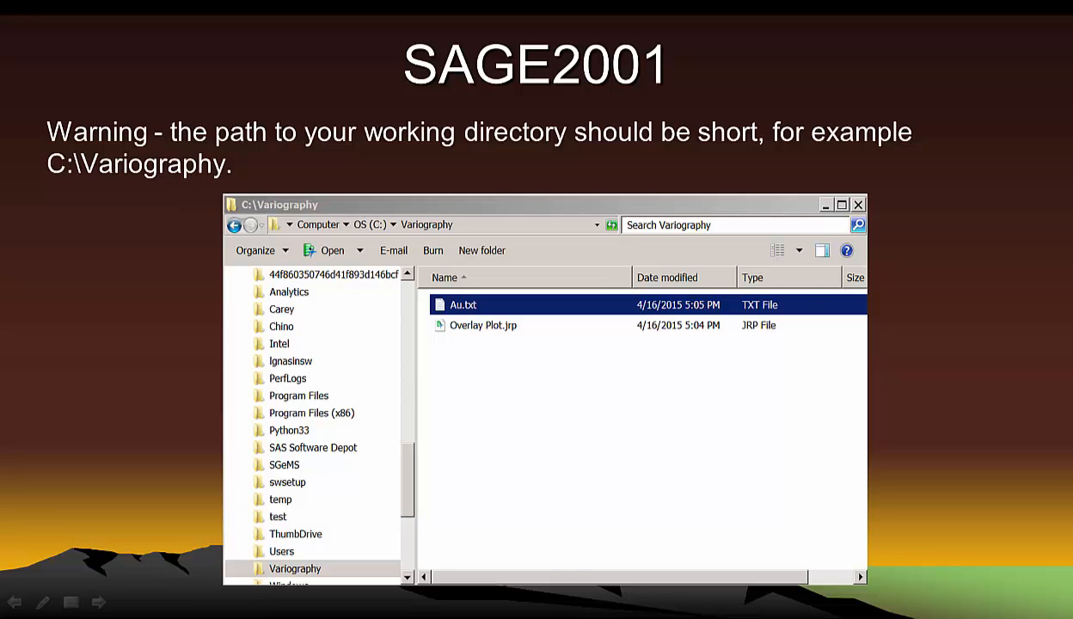
- Import the data file Au.txt from C:\Variography for calculating sample variograms
key(Right)
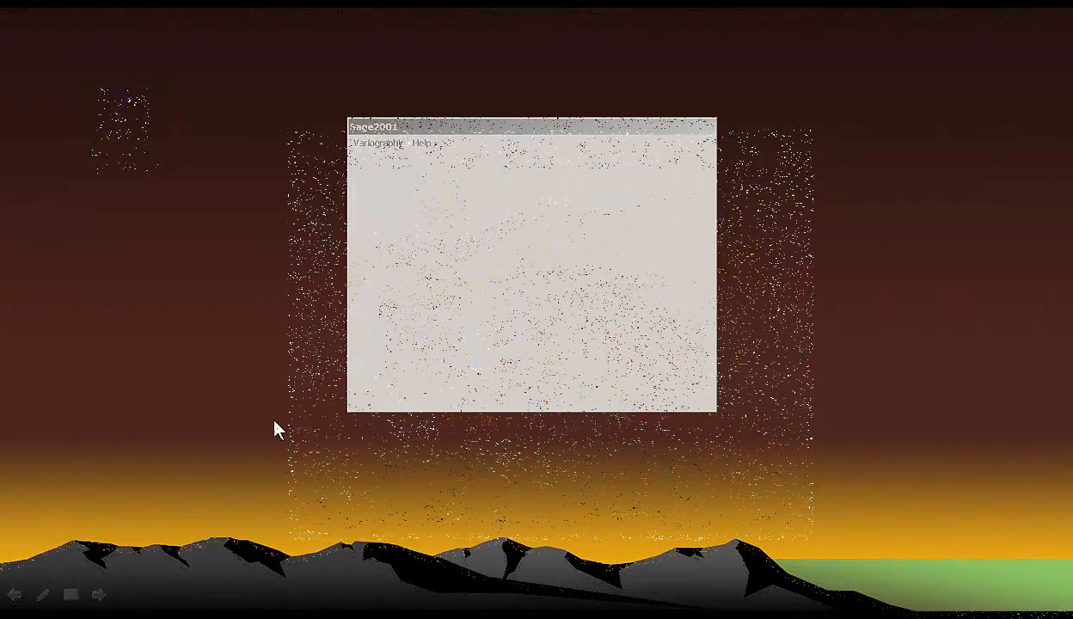
click(450, 325)
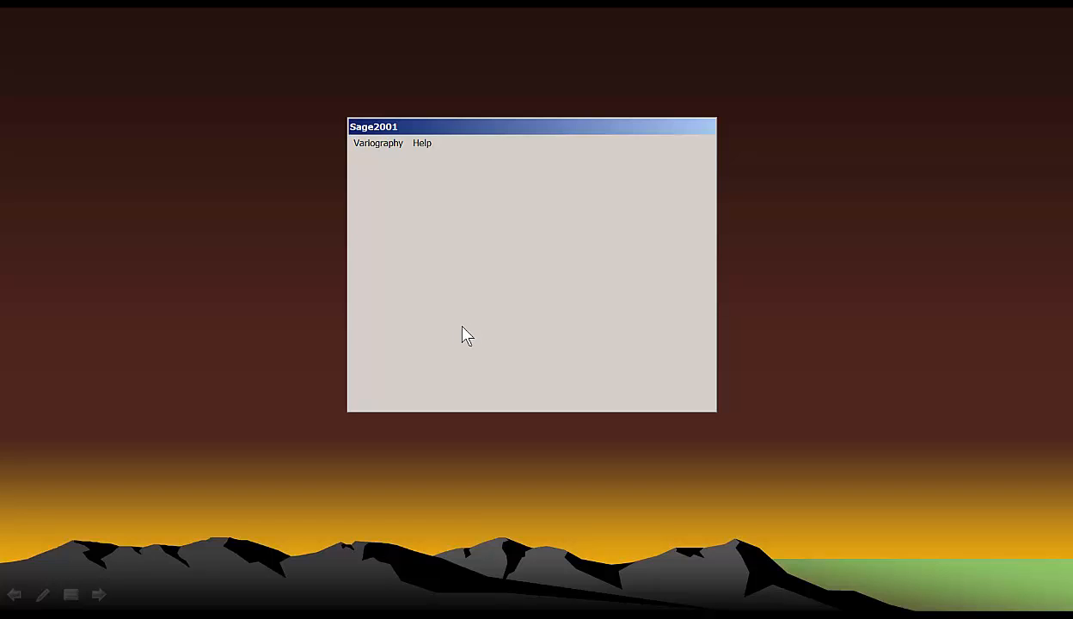
click(380, 148)
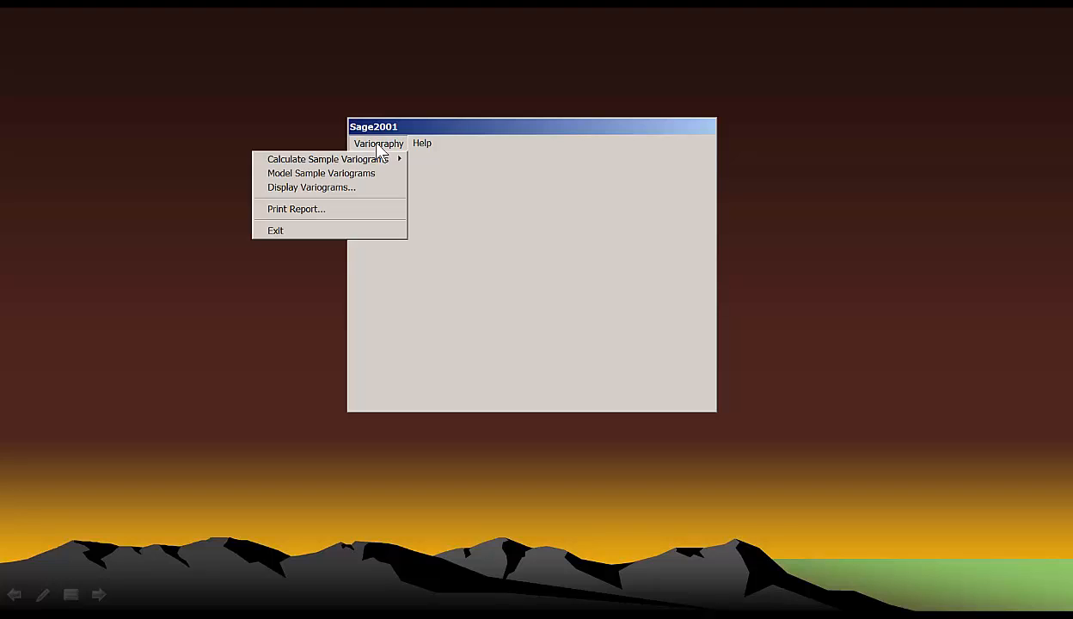
mouse_move(371, 162)
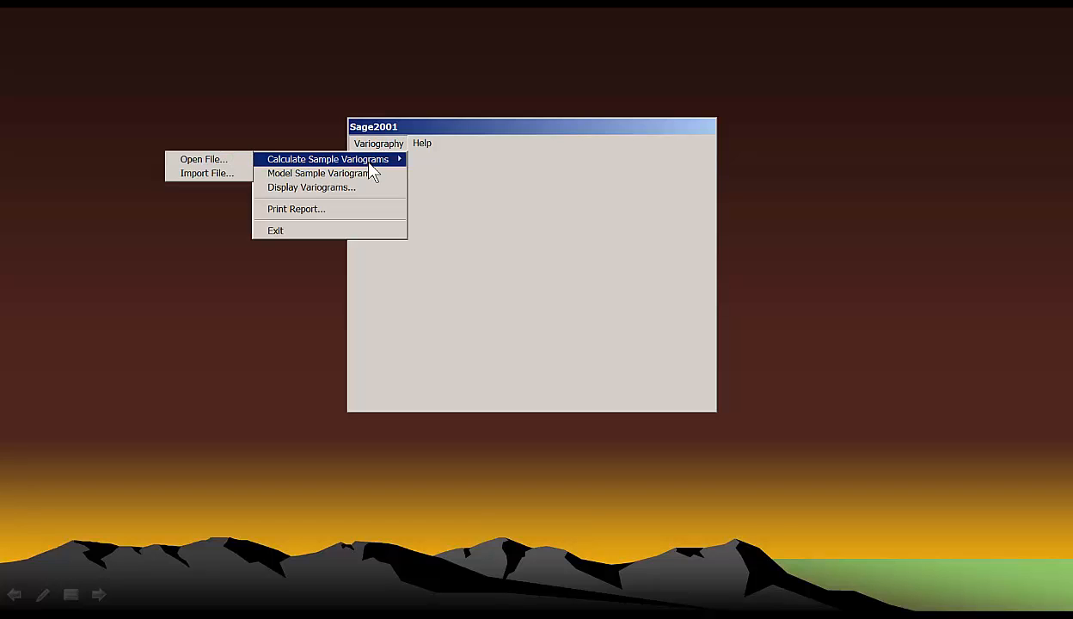
click(228, 174)
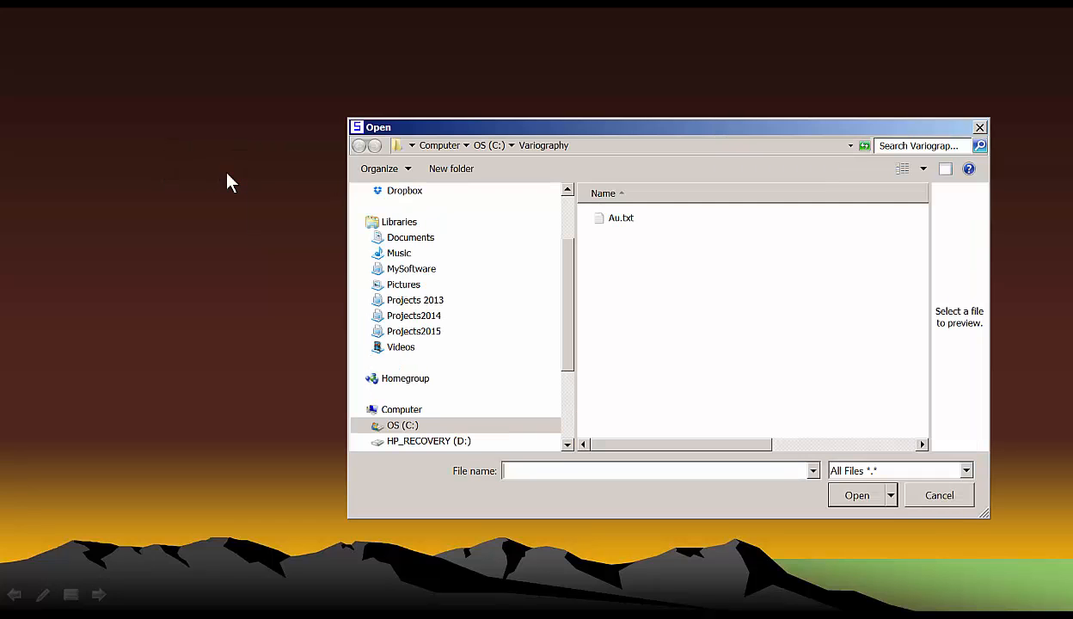
drag(557, 126, 431, 107)
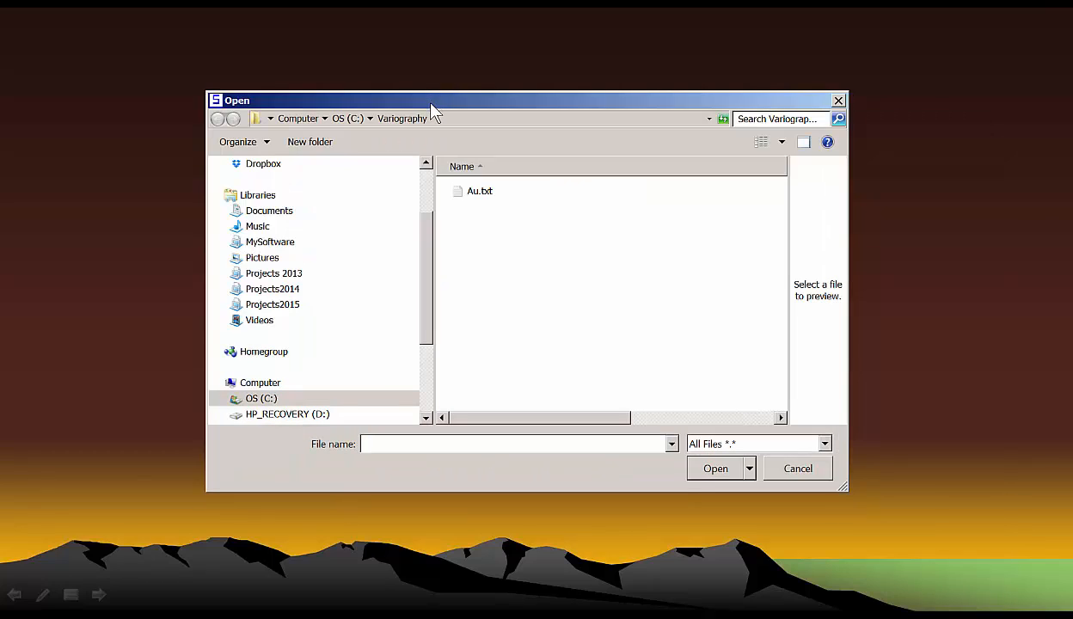
click(484, 196)
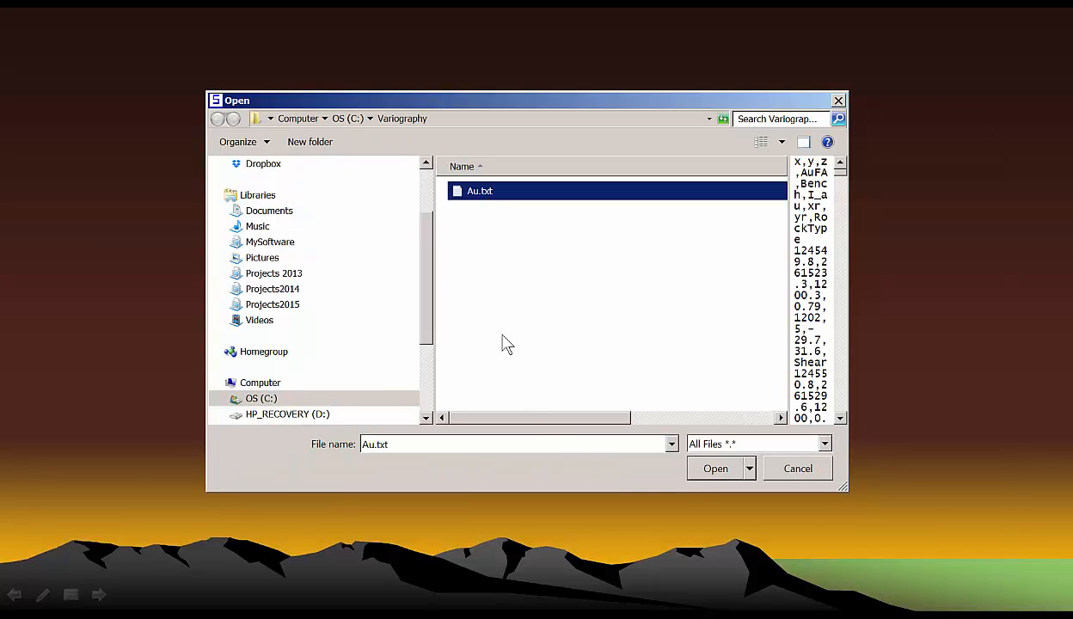
click(718, 468)
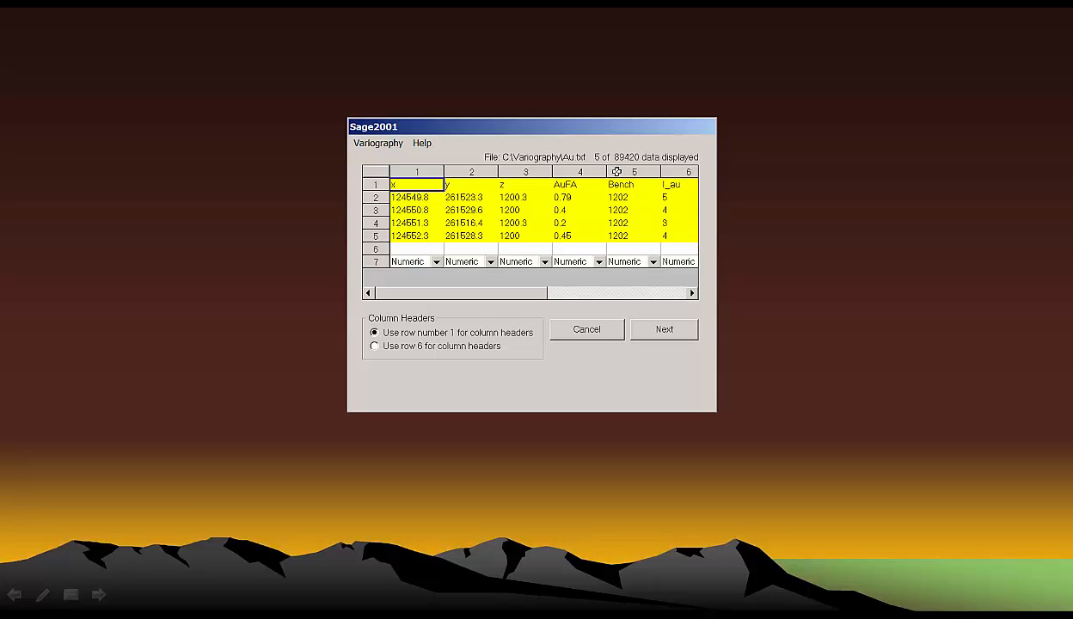
click(376, 185)
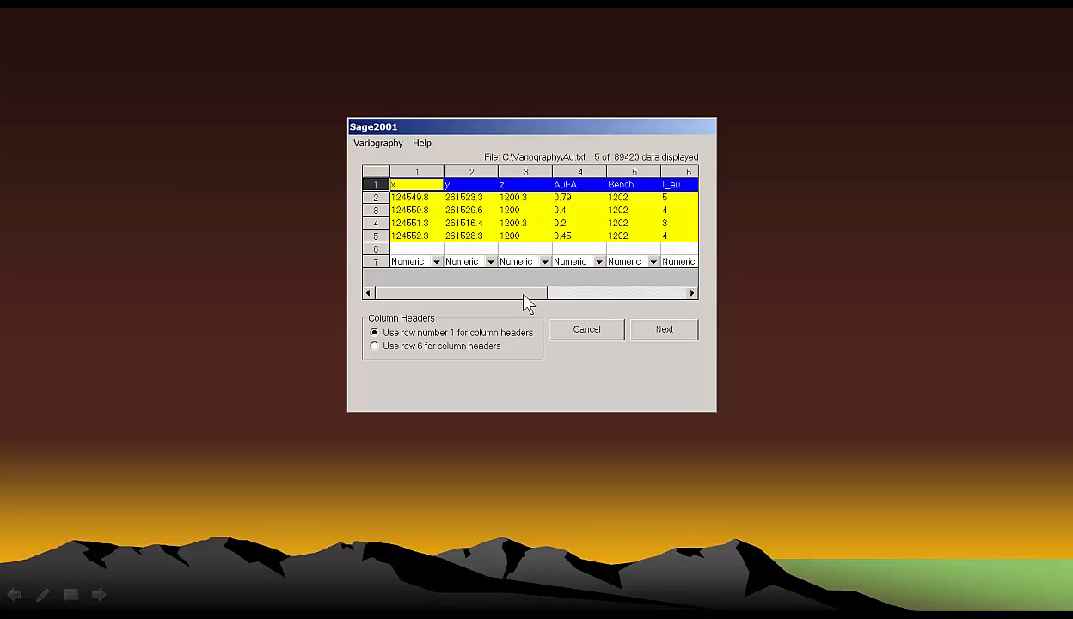
drag(527, 303, 657, 299)
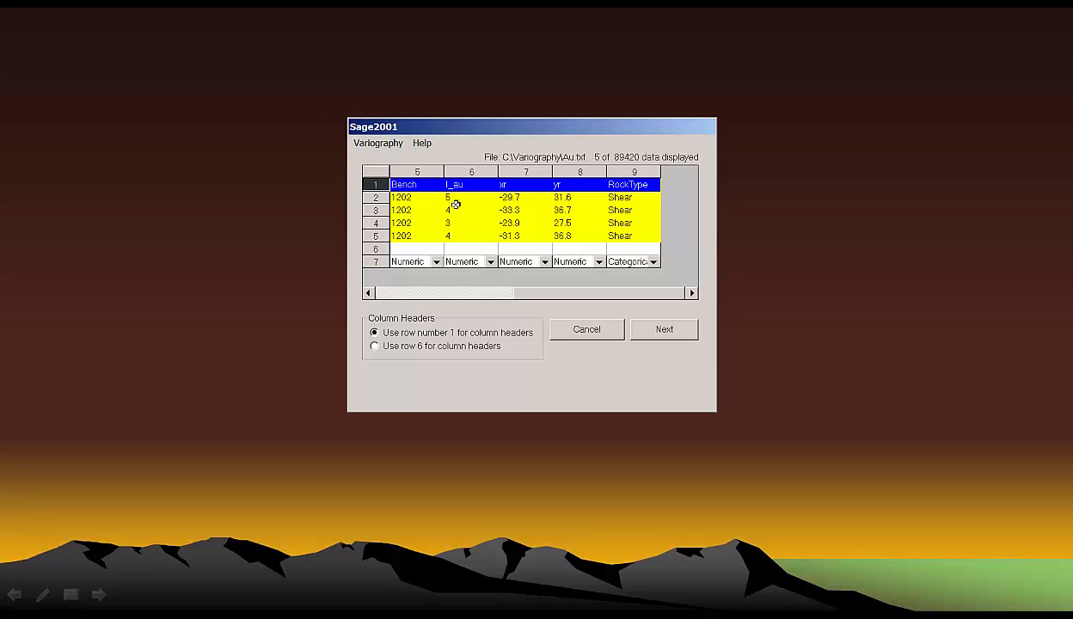
click(490, 262)
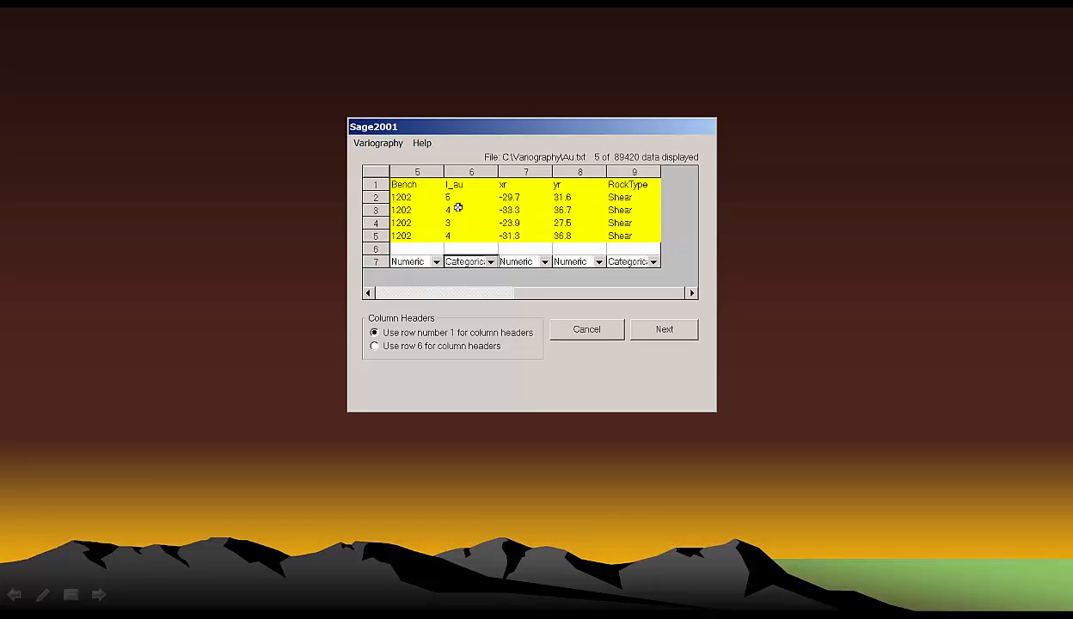
click(491, 262)
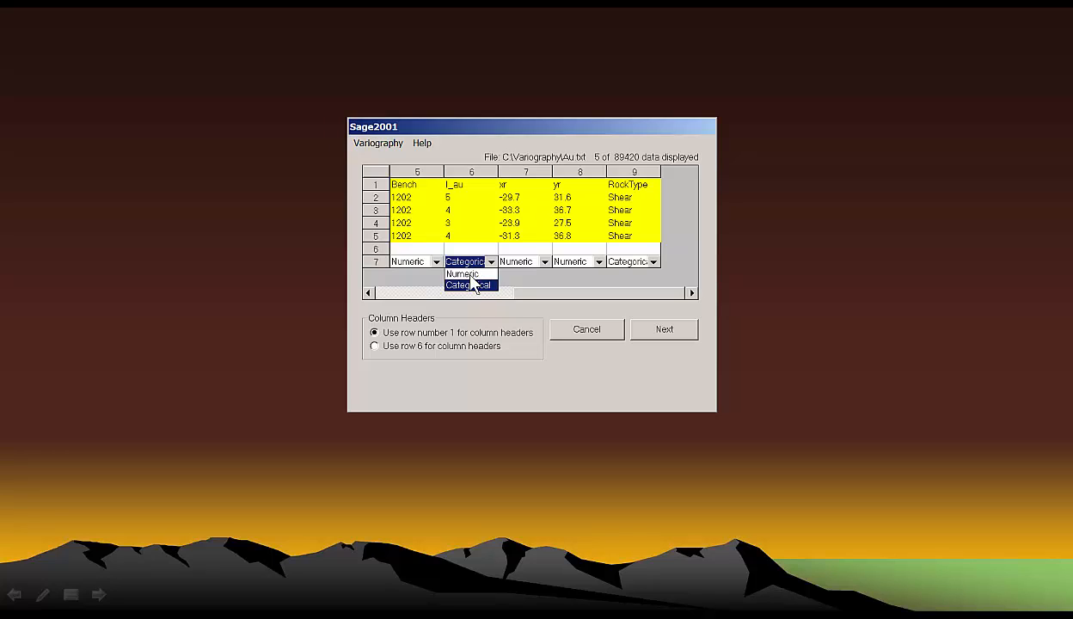
click(465, 274)
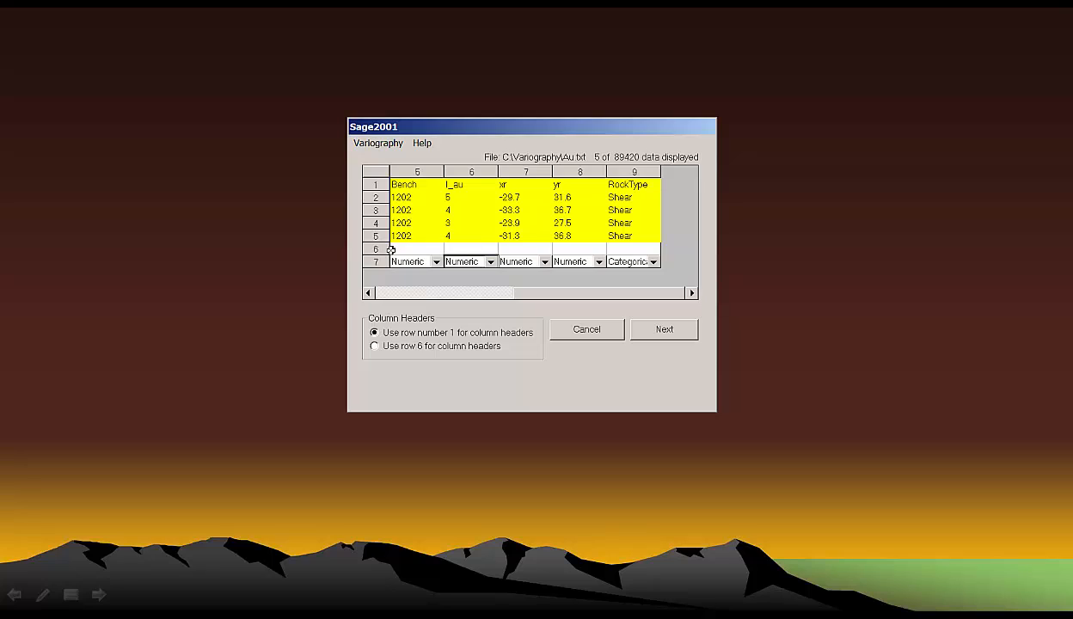
click(380, 349)
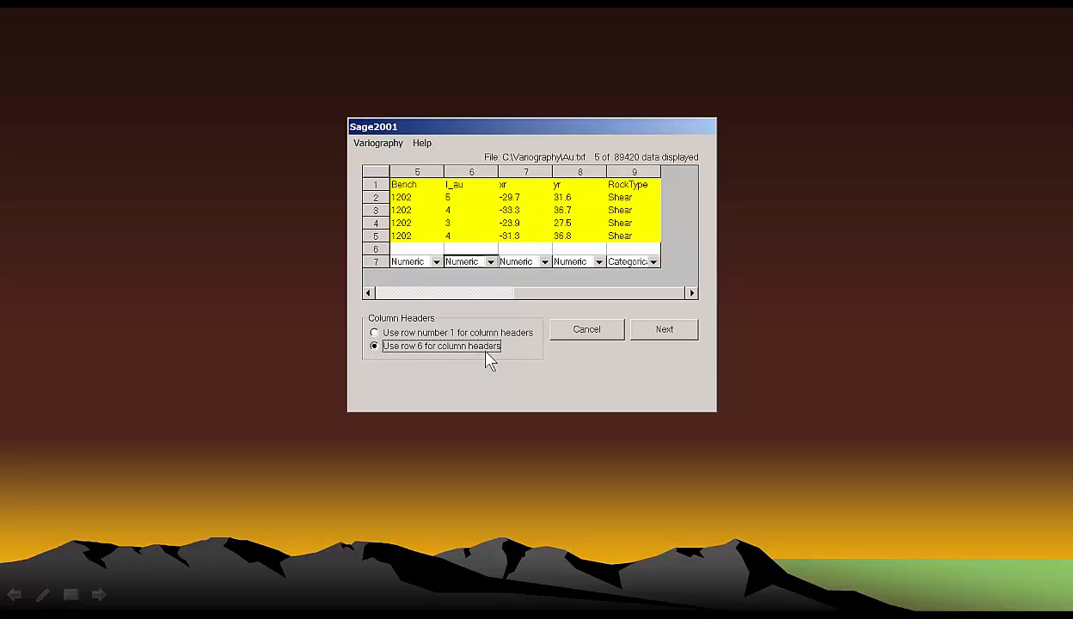
click(375, 333)
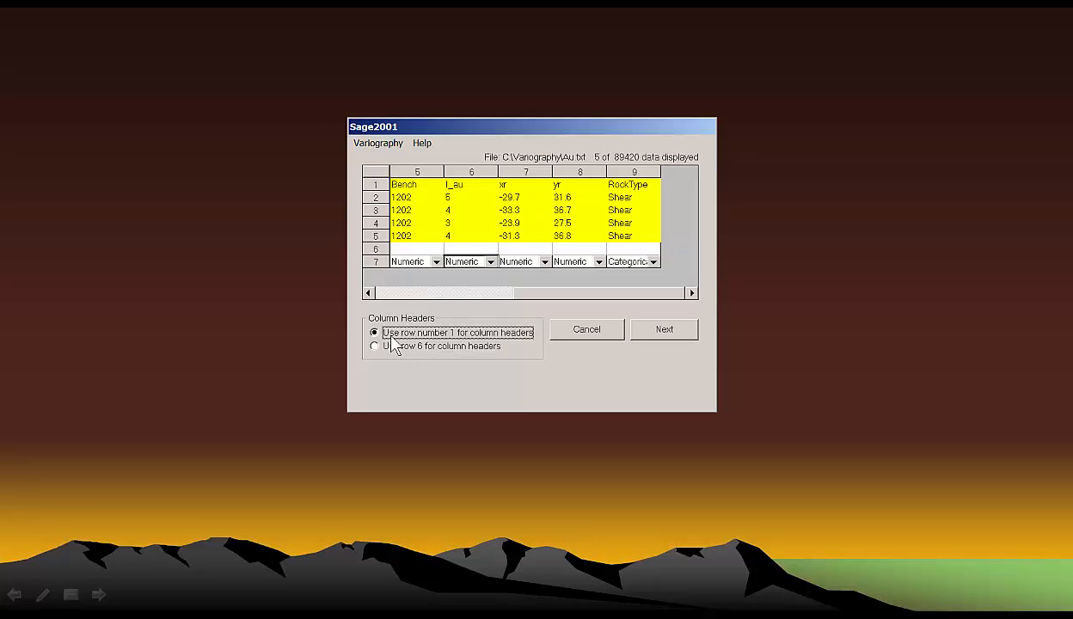
- Accept the column setup and save the imported data in the Variography folder as a Sage2001 file named Au
click(665, 331)
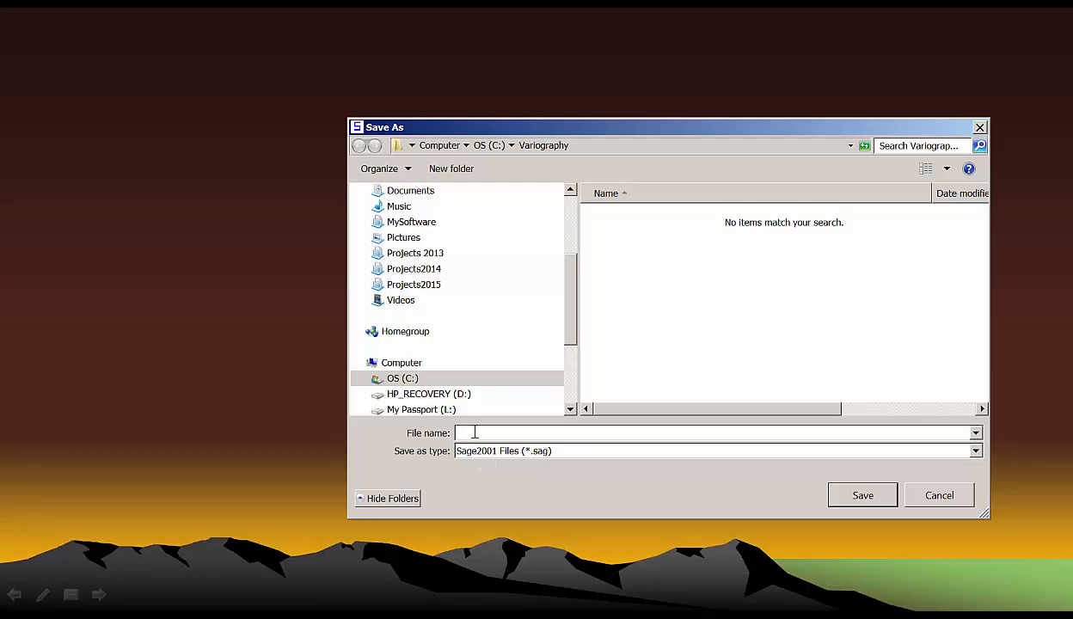
text(Au)
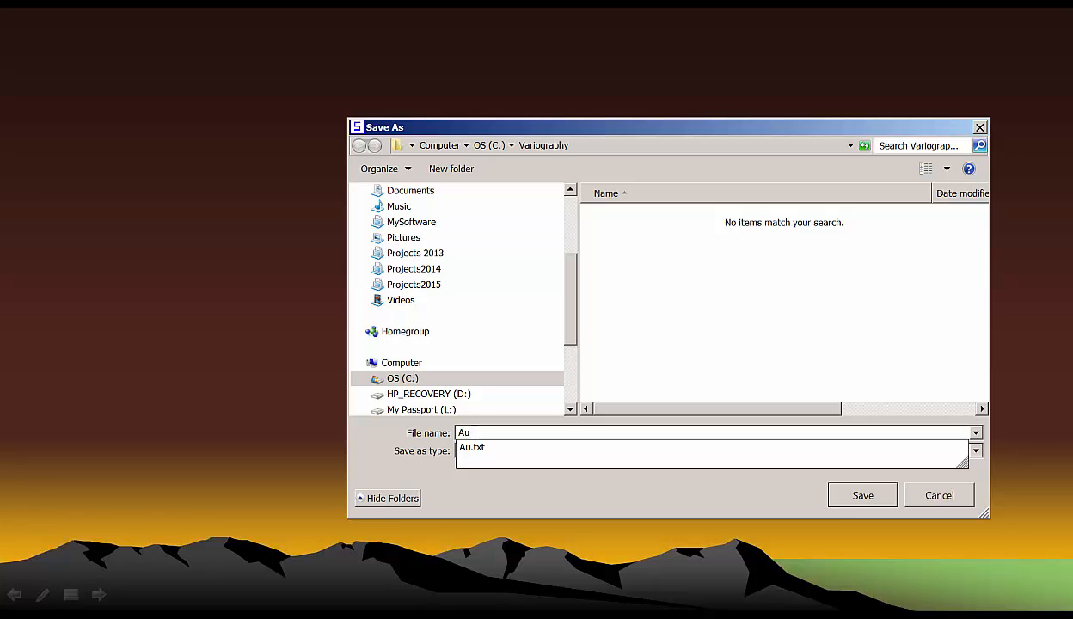
click(847, 495)
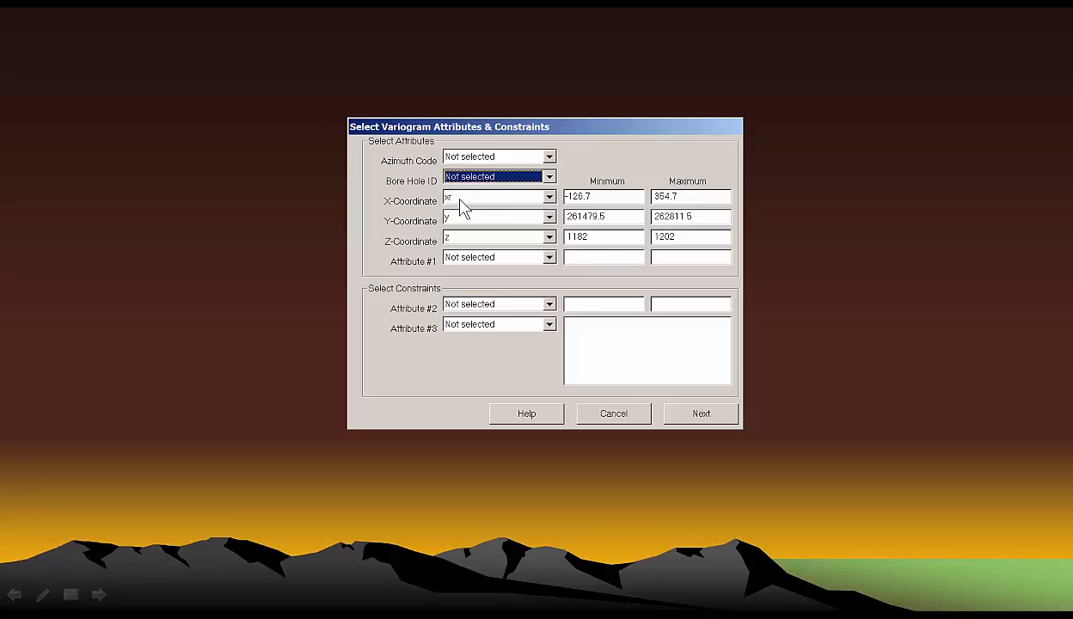
- Assign x as the X-coordinate and AuFA as Attribute #1, limiting AuFA to a maximum of 3.87
click(549, 197)
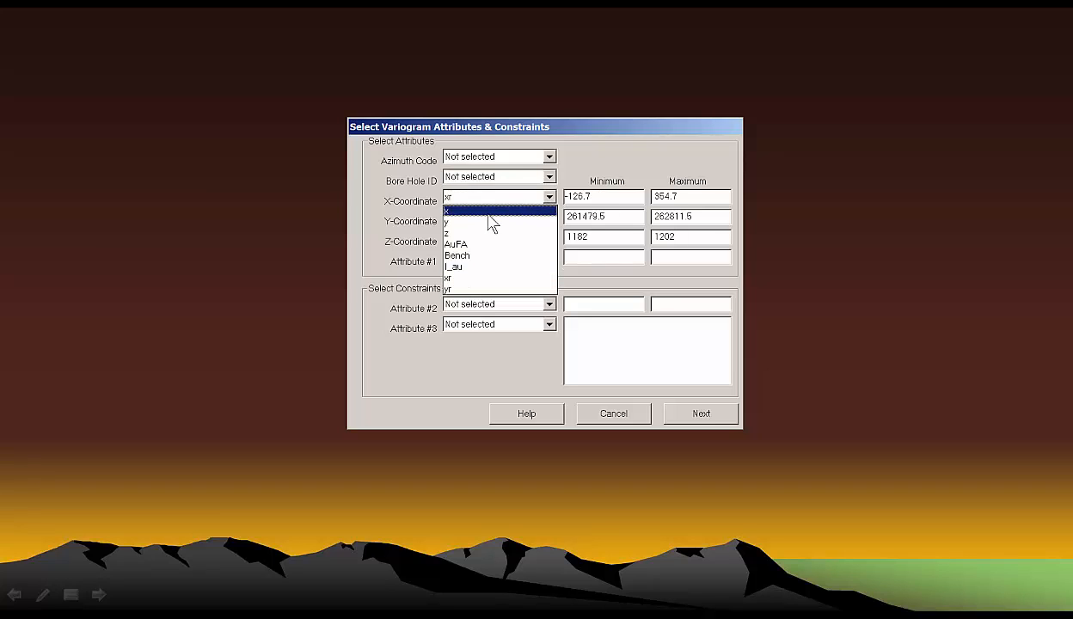
click(488, 213)
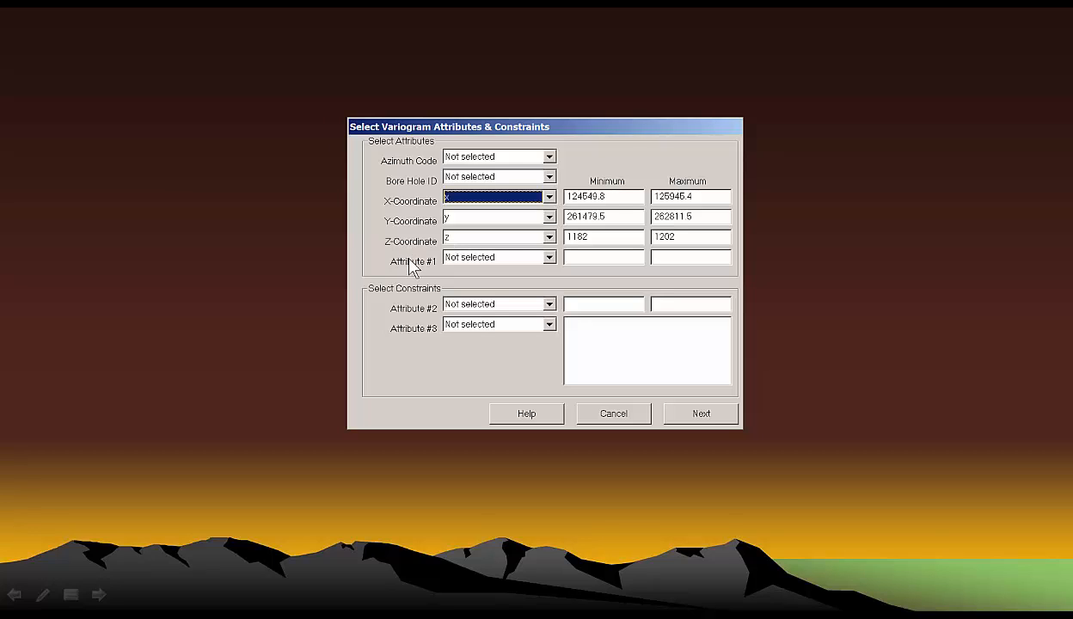
click(549, 258)
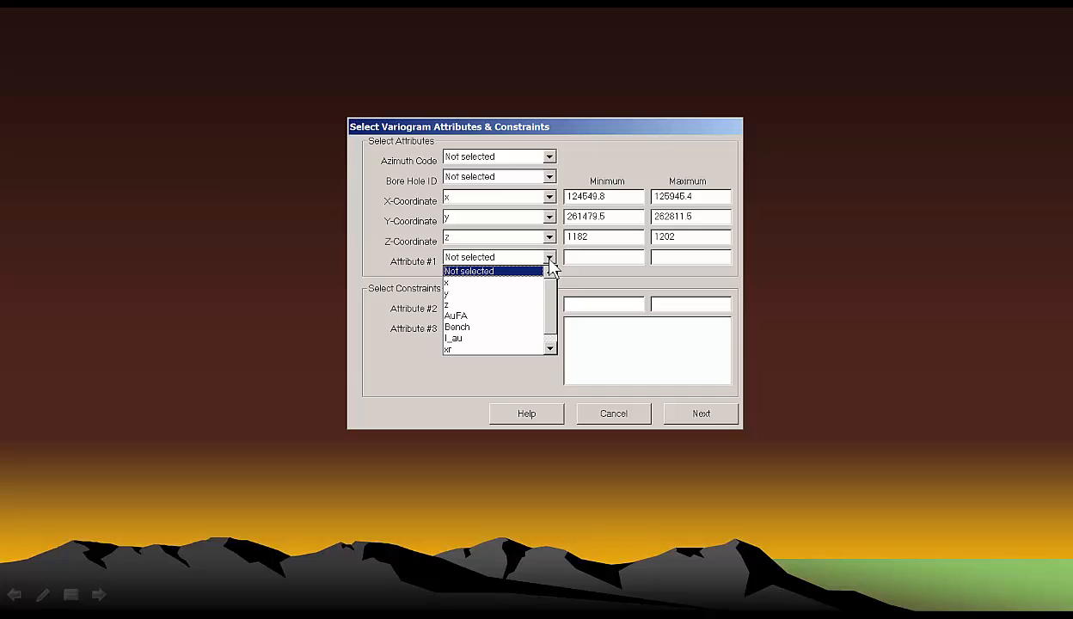
click(484, 316)
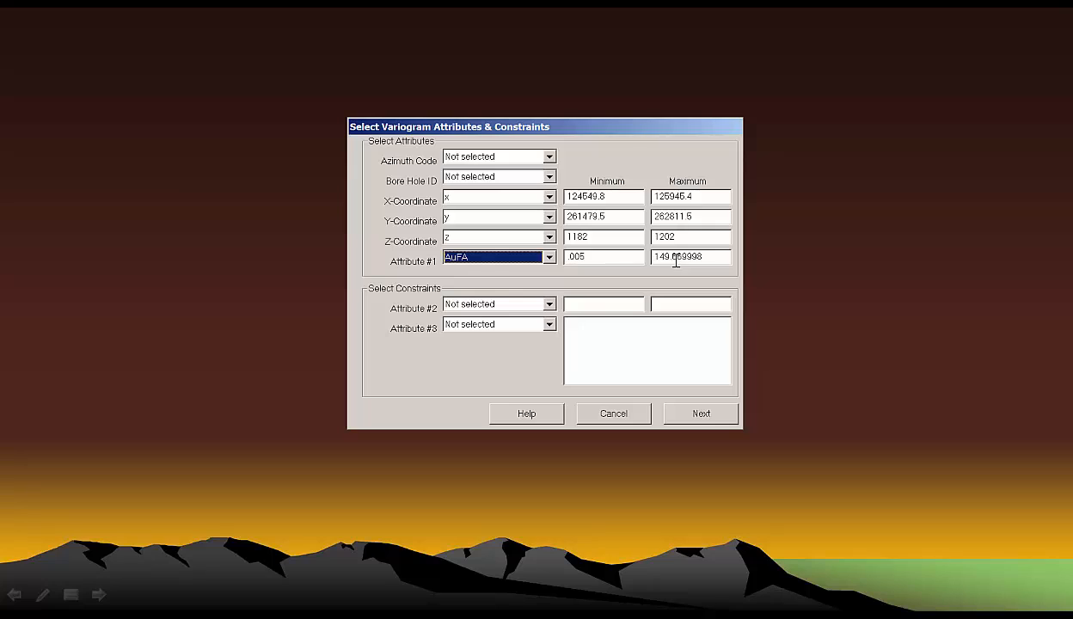
double_click(712, 256)
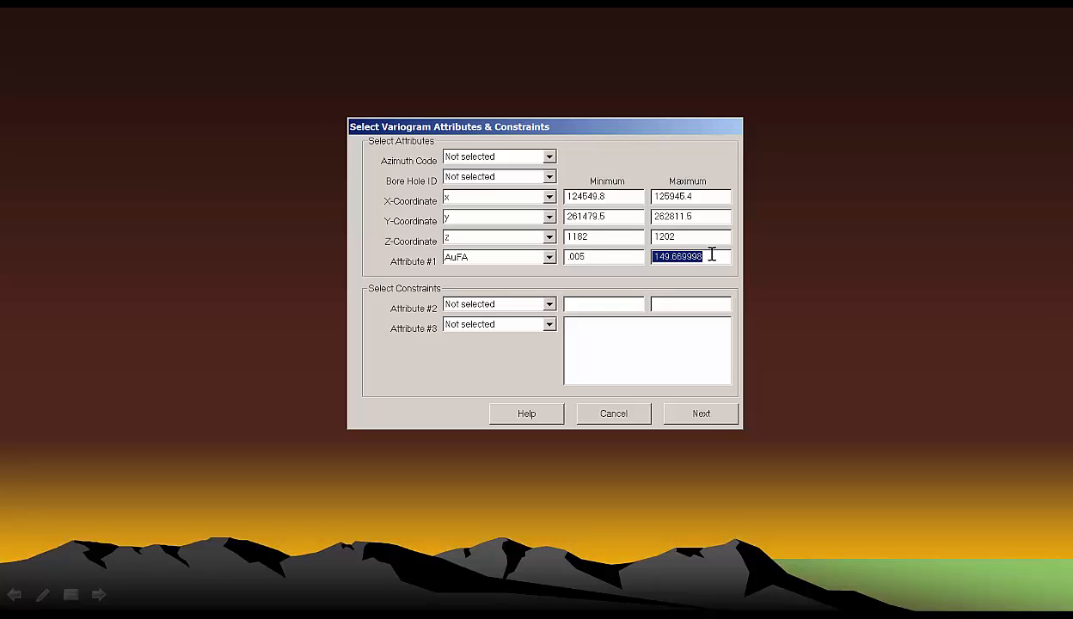
text(3)
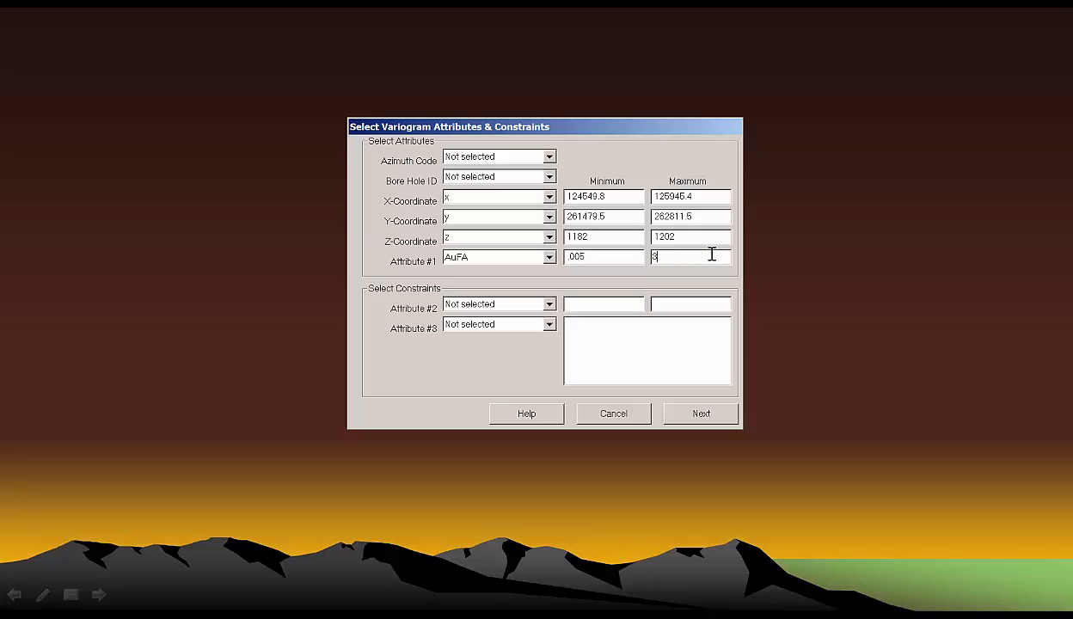
text(.87)
- Constrain the variogram data through Attribute #3 to the Shear RockType and continue to the direction settings
click(549, 326)
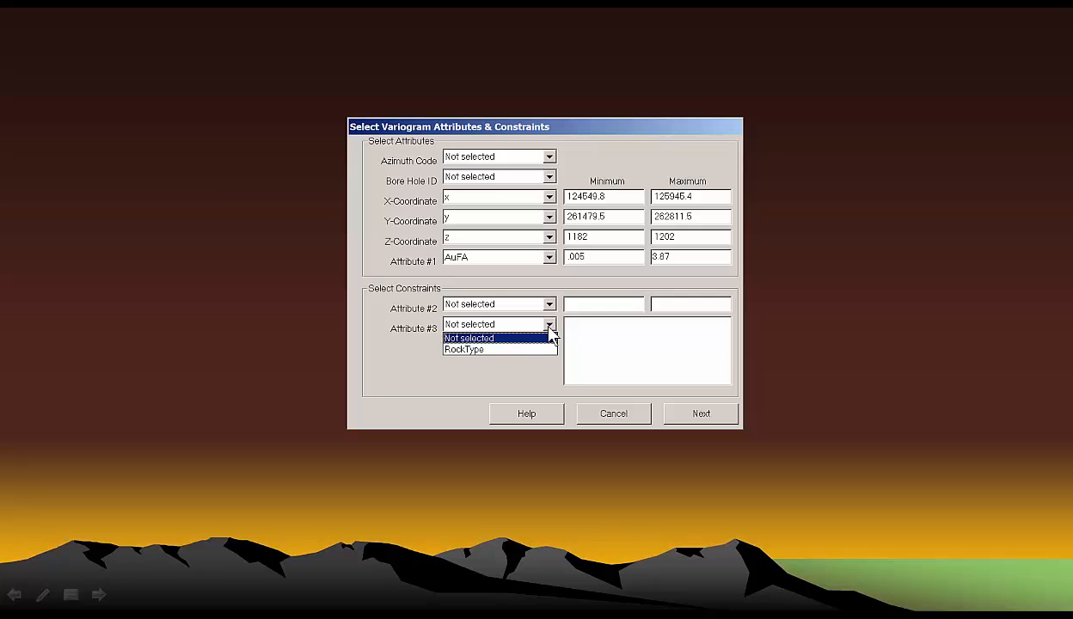
click(516, 352)
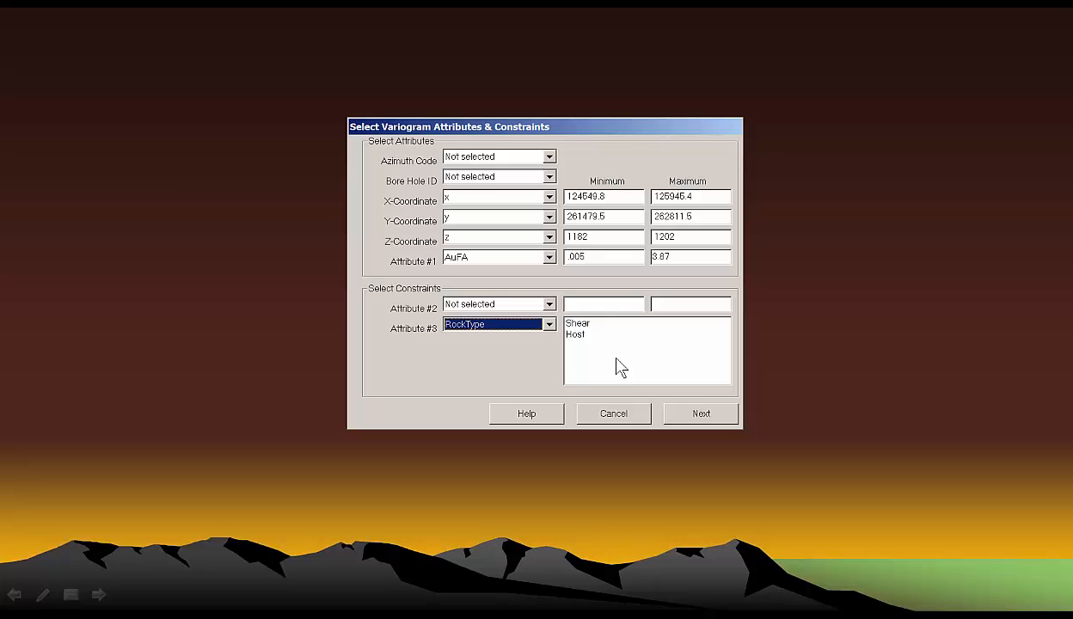
click(585, 324)
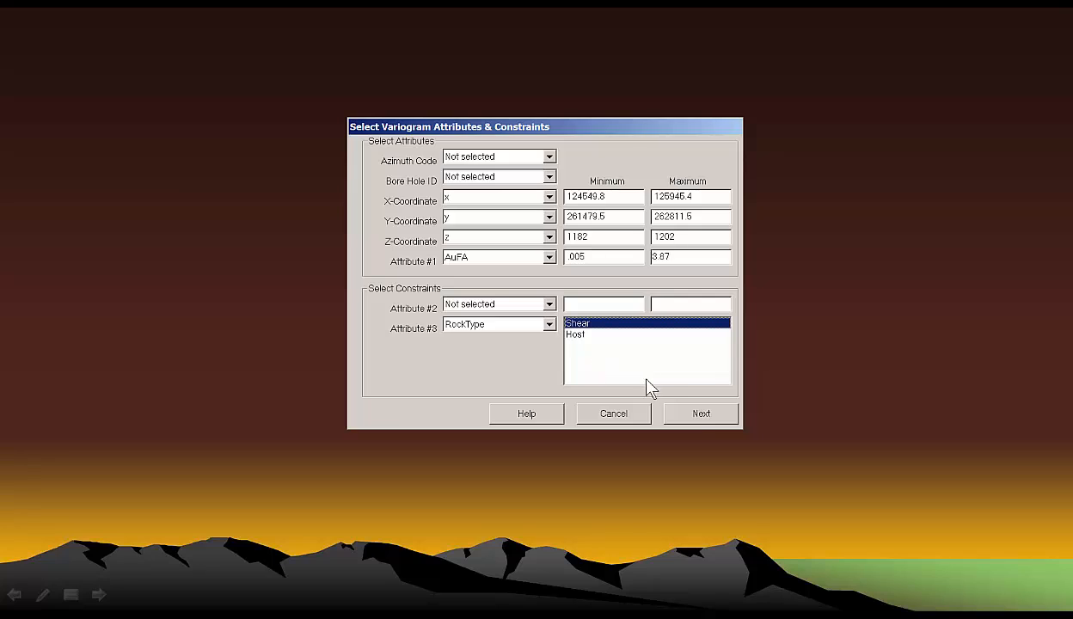
click(703, 416)
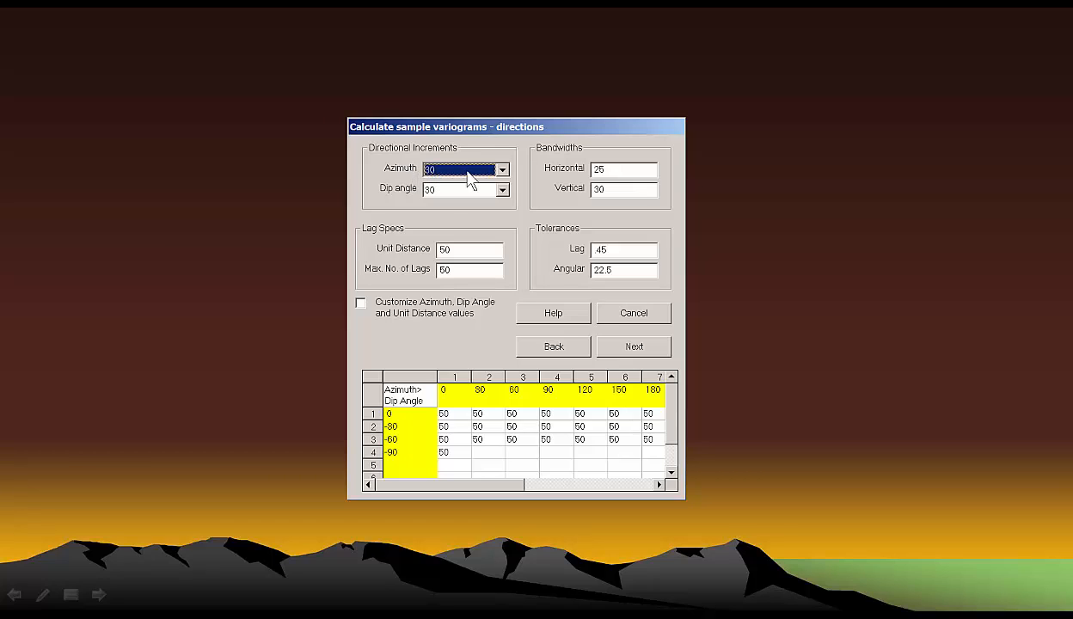
- Examine the azimuth and dip angle increment choices, selecting 30 for the dip angle
click(502, 170)
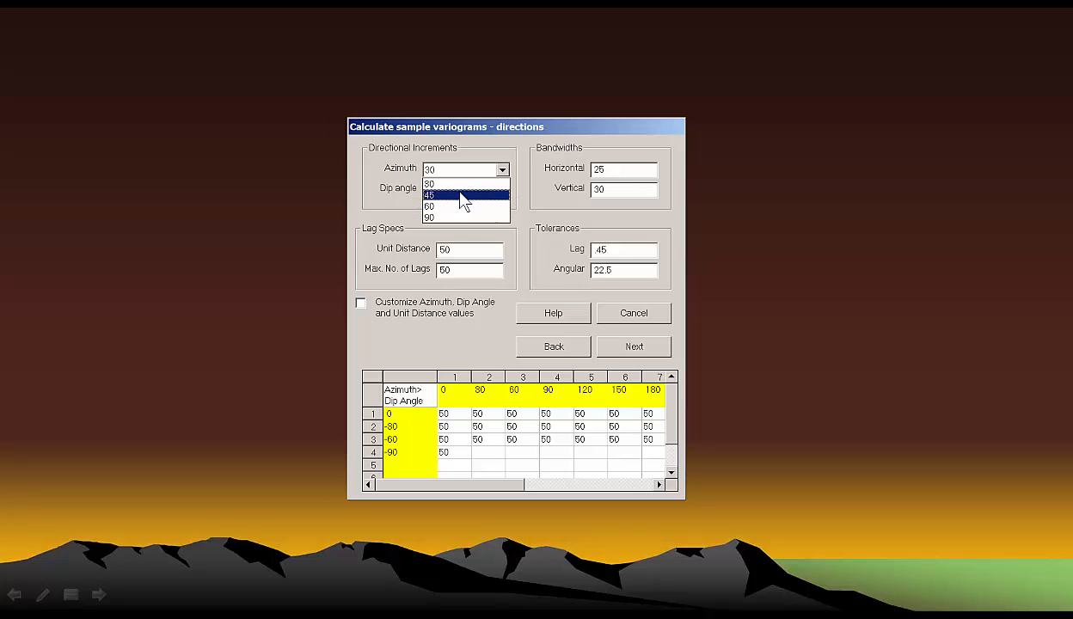
click(518, 157)
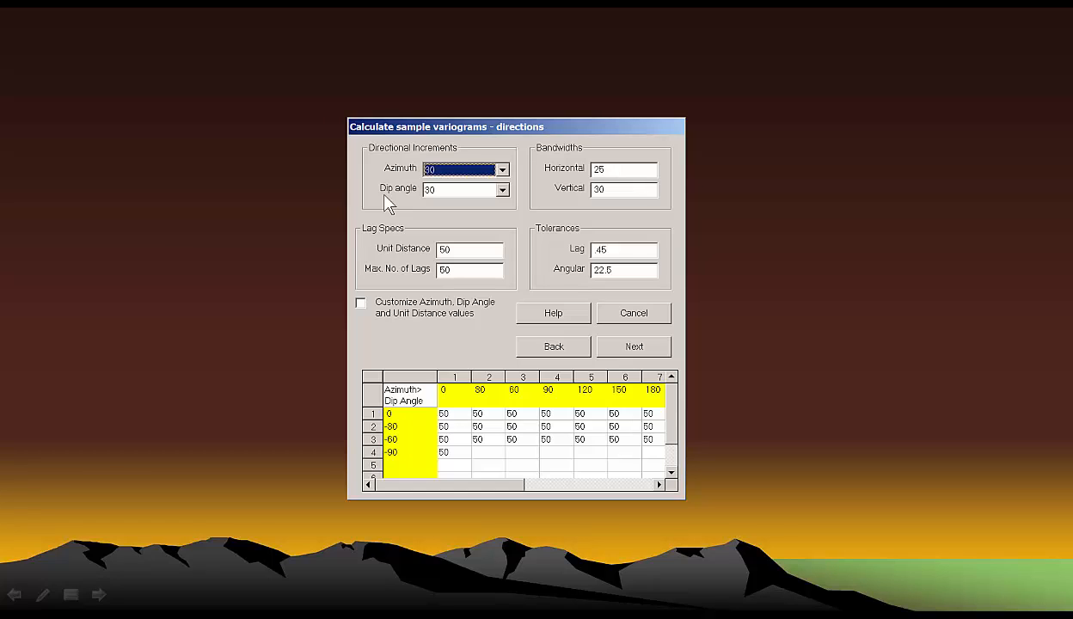
click(492, 190)
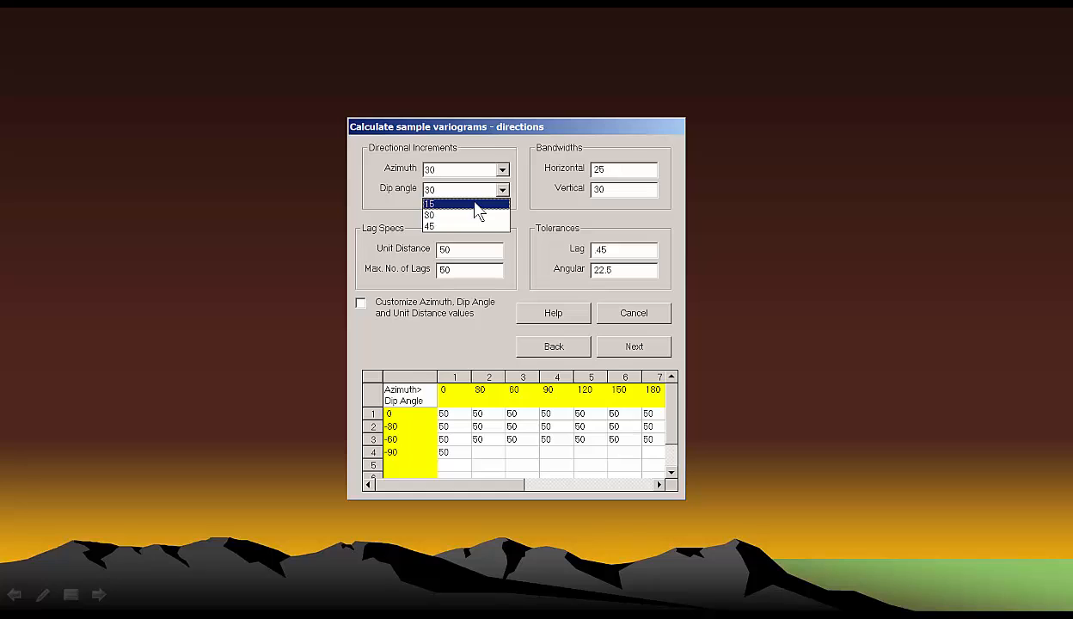
click(447, 217)
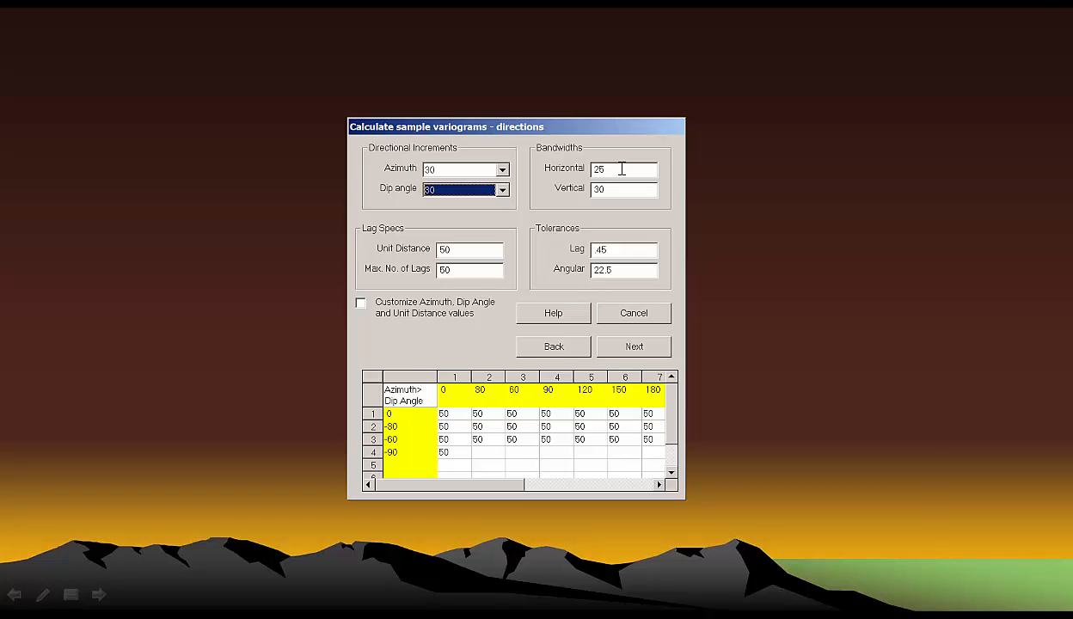
- Read the help topic on azimuths, dips, lags, bandwidths and tolerances, including the band thickness diagram
key(F1)
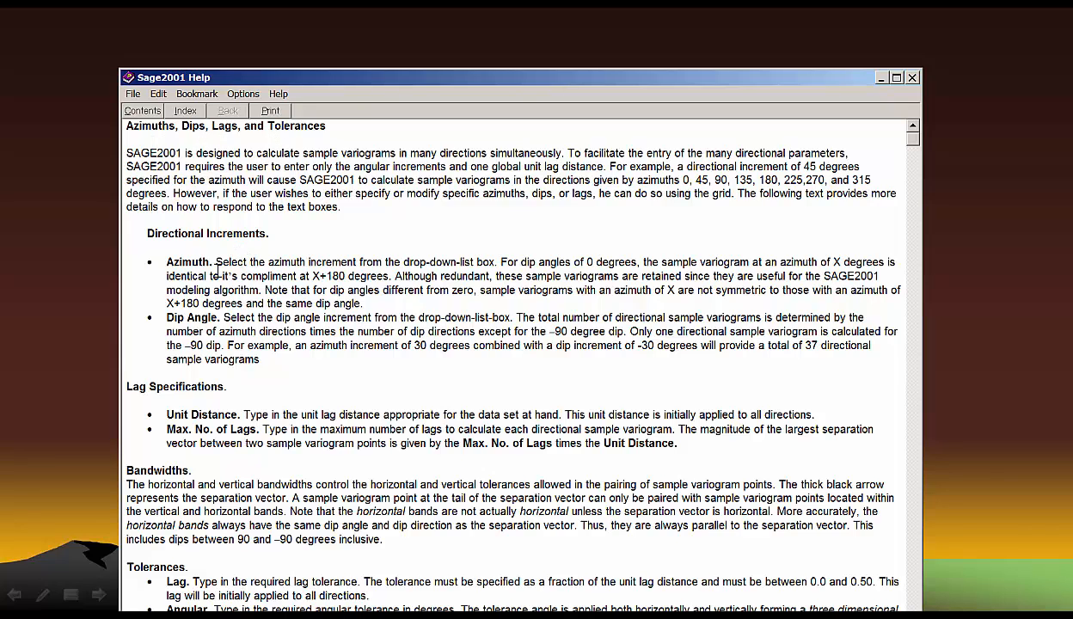
scroll(219, 274, down, 3)
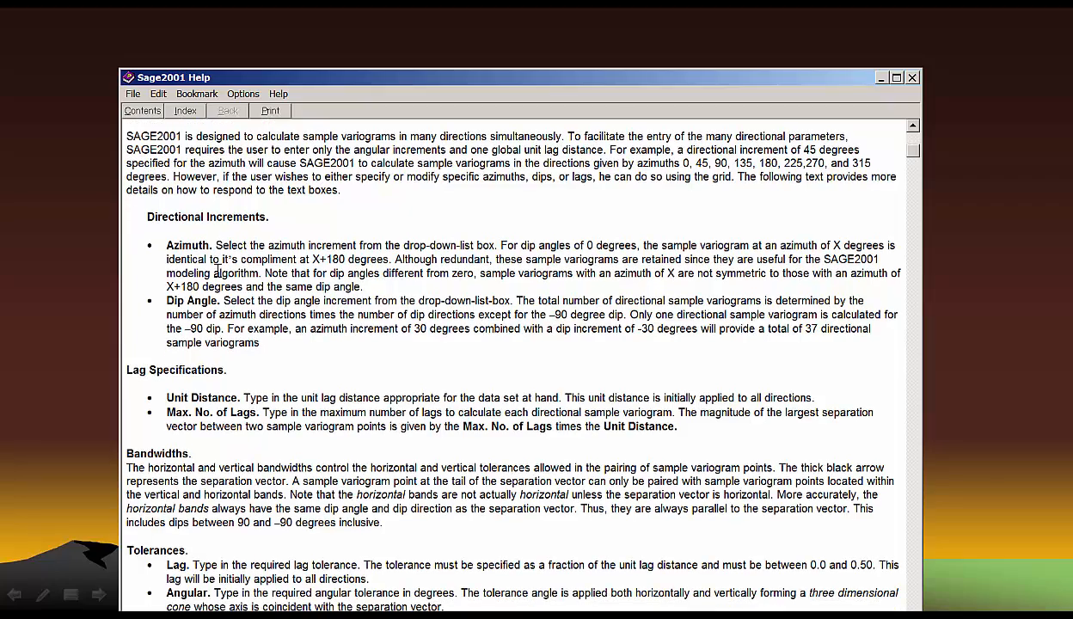
scroll(218, 273, down, 6)
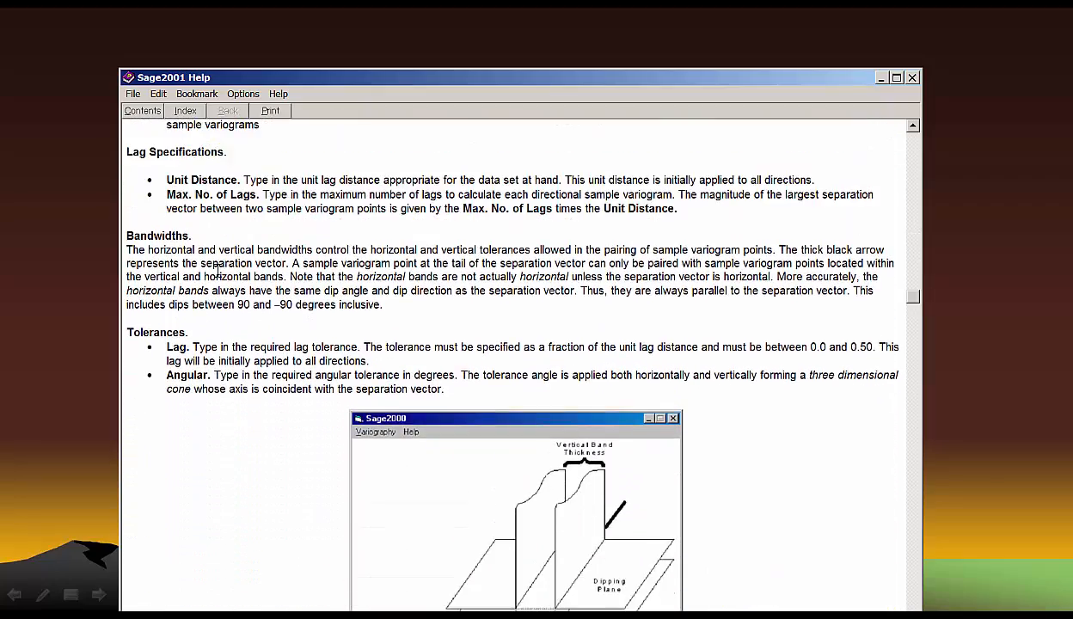
scroll(219, 273, down, 2)
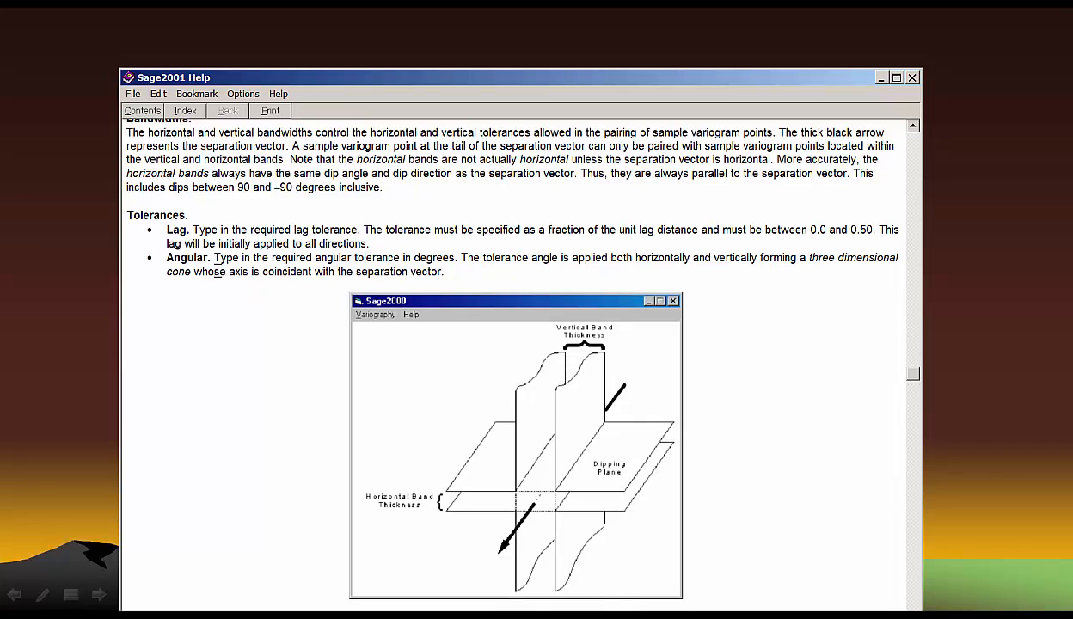
scroll(217, 271, down, 1)
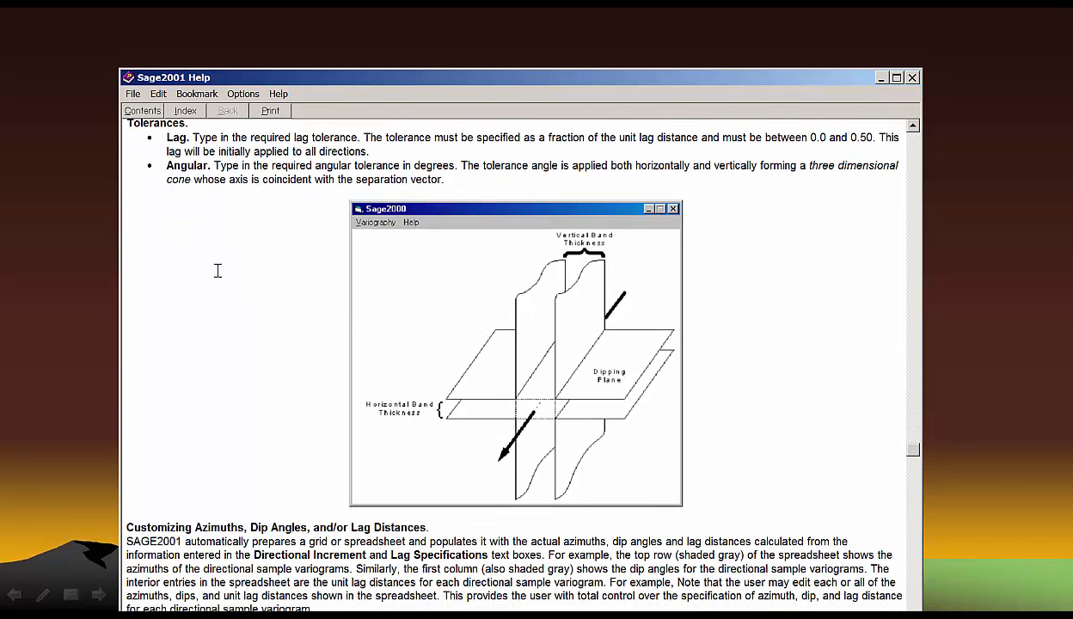
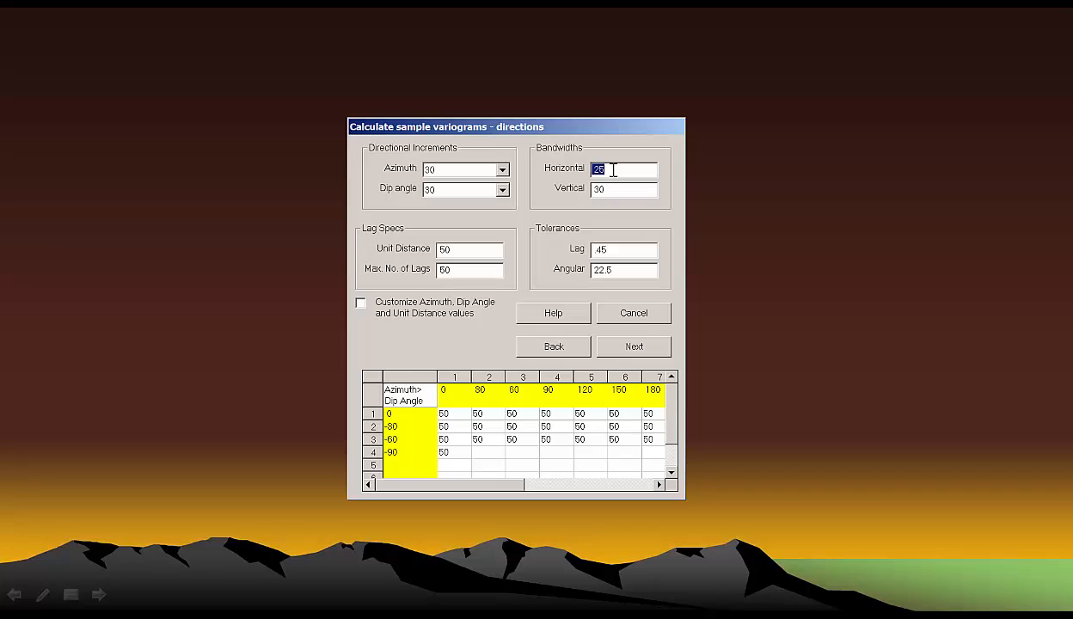
- Set the horizontal and vertical bandwidths to 10 each and the unit lag distance to 4
text(10)
double_click(612, 191)
text(10)
double_click(456, 249)
text(4)
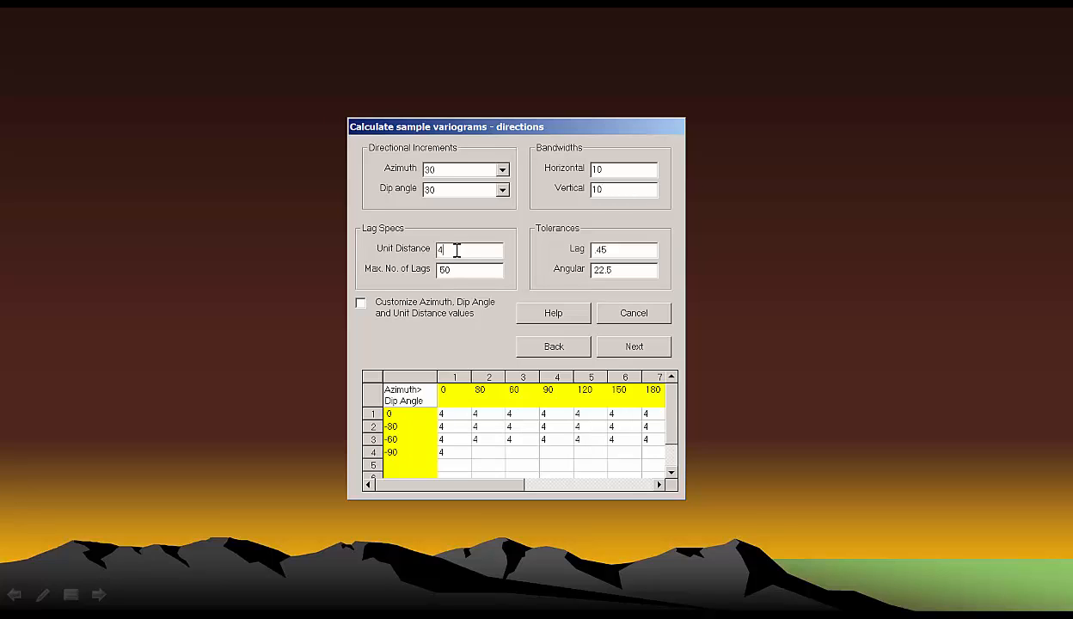
- Set the angular tolerance to 15 and enable customizing of azimuth, dip angle and unit distance values
click(452, 270)
drag(616, 272, 594, 270)
text(15)
click(361, 304)
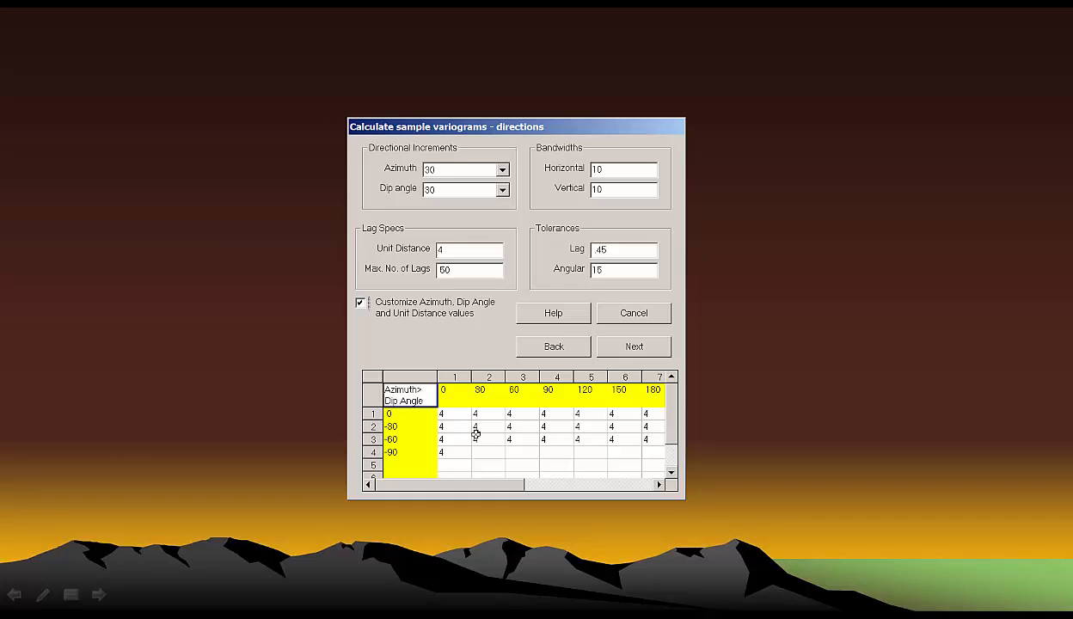
- Set the azimuths of grid columns 1 to 4 to 45, 75, 105 and 135
click(449, 392)
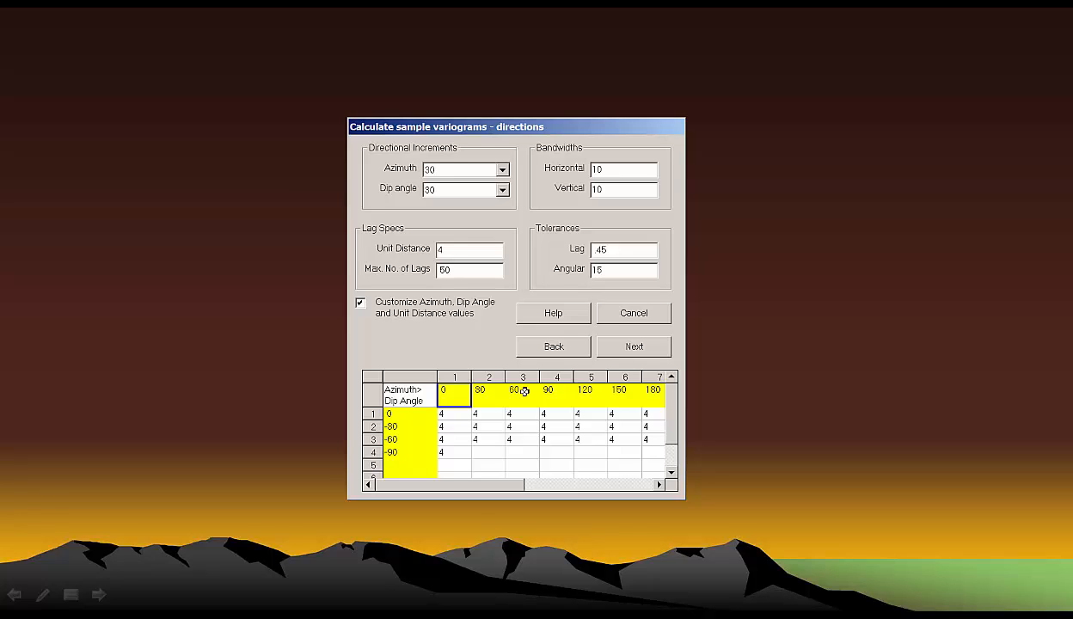
double_click(453, 390)
text(45)
click(483, 390)
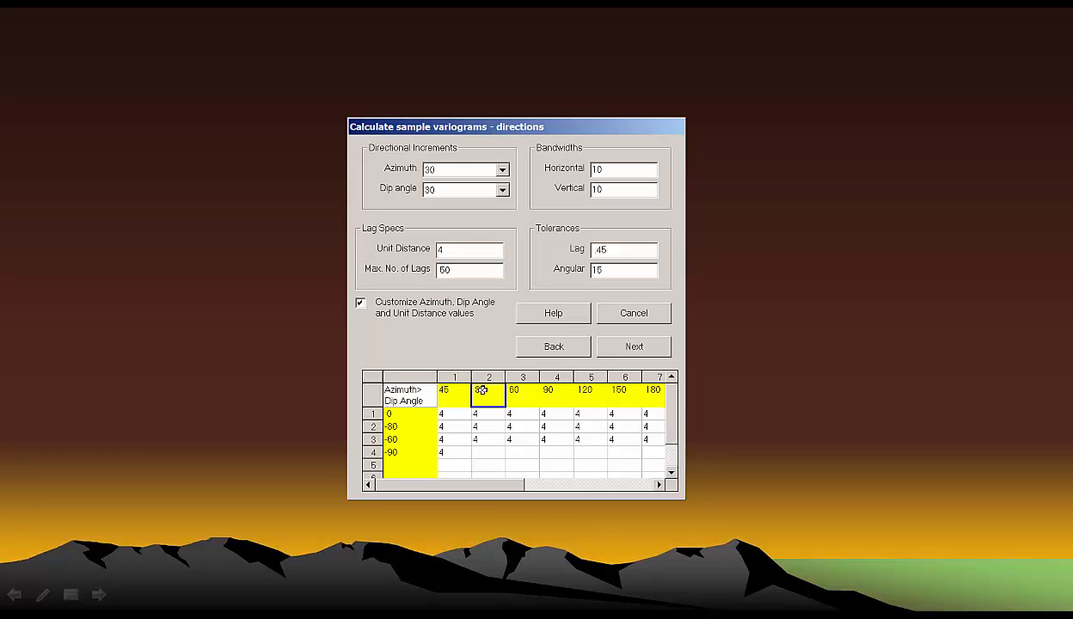
text(75)
click(514, 390)
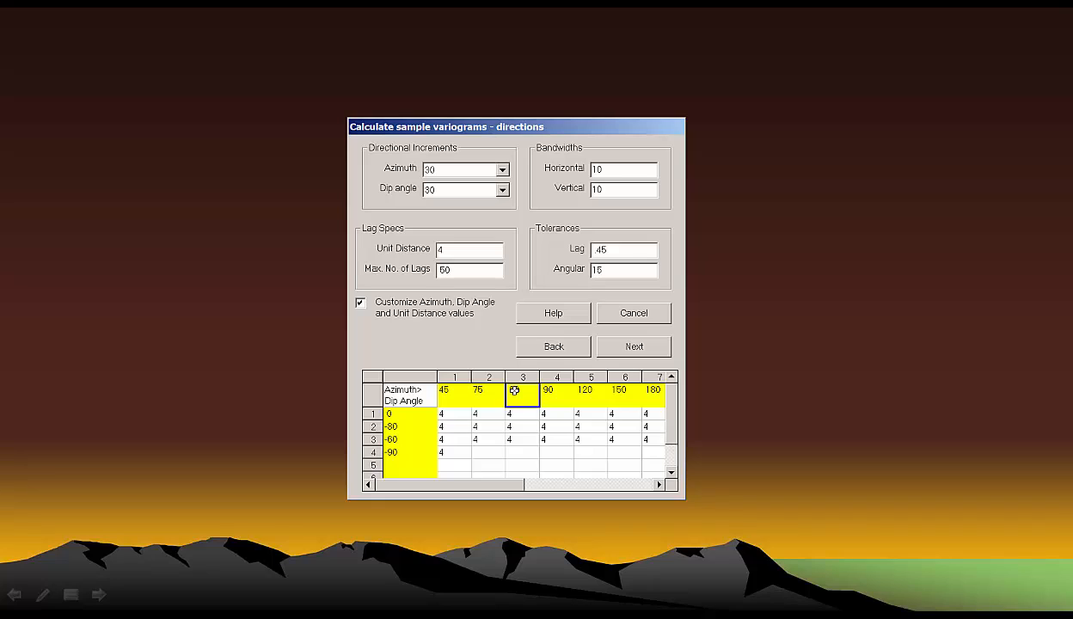
text(105)
click(558, 391)
text(135)
- Set the azimuths of grid columns 5 to 7 to 165, 195 and 225
click(587, 391)
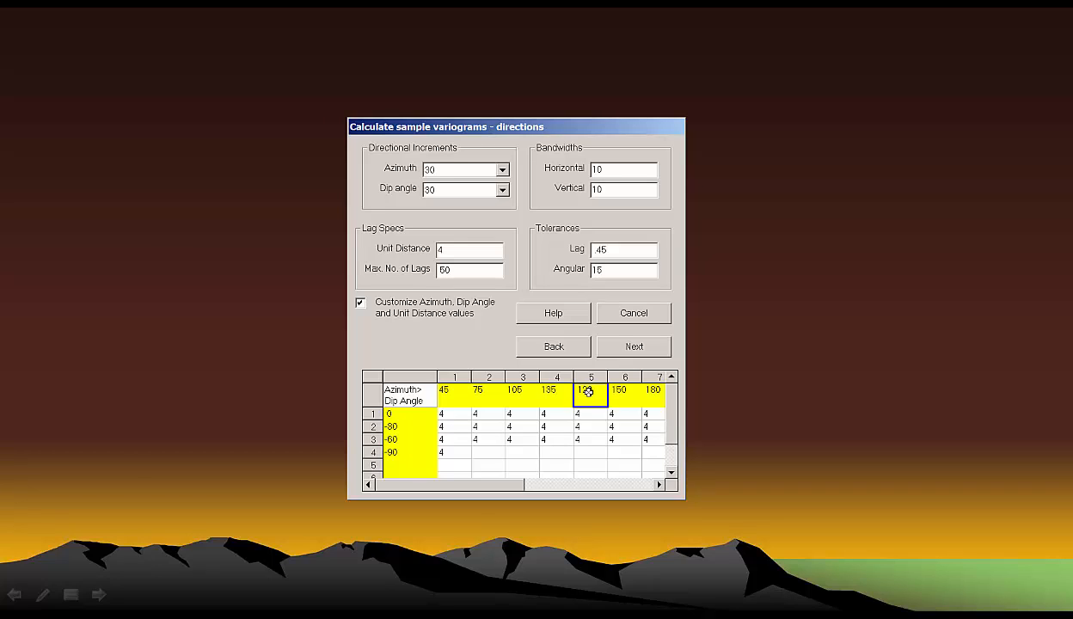
text(165)
click(619, 391)
text(1)
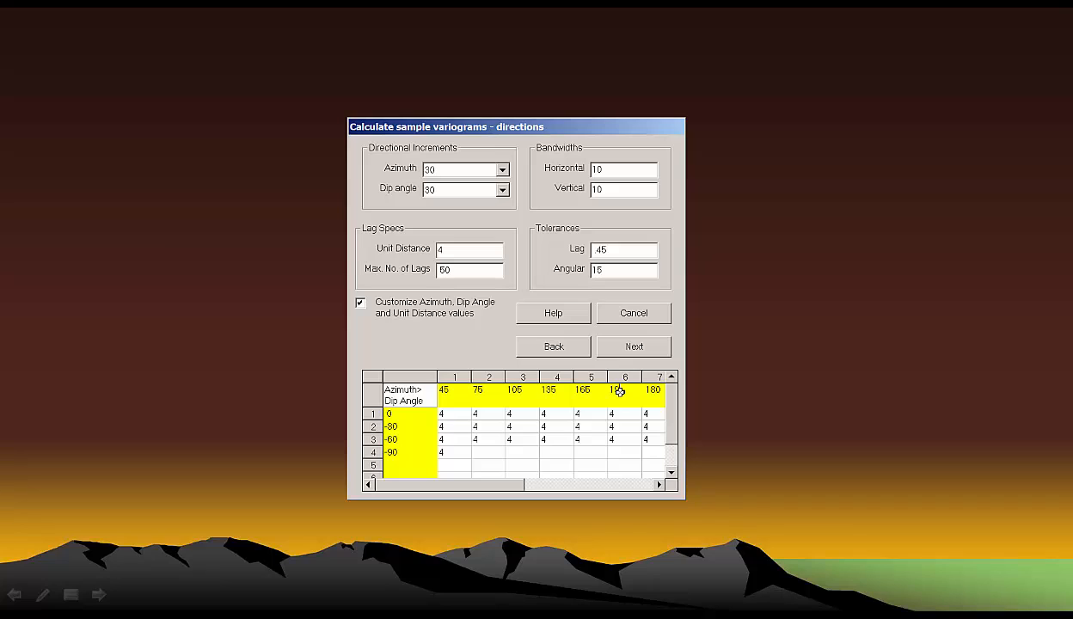
text(95)
click(655, 391)
text(225)
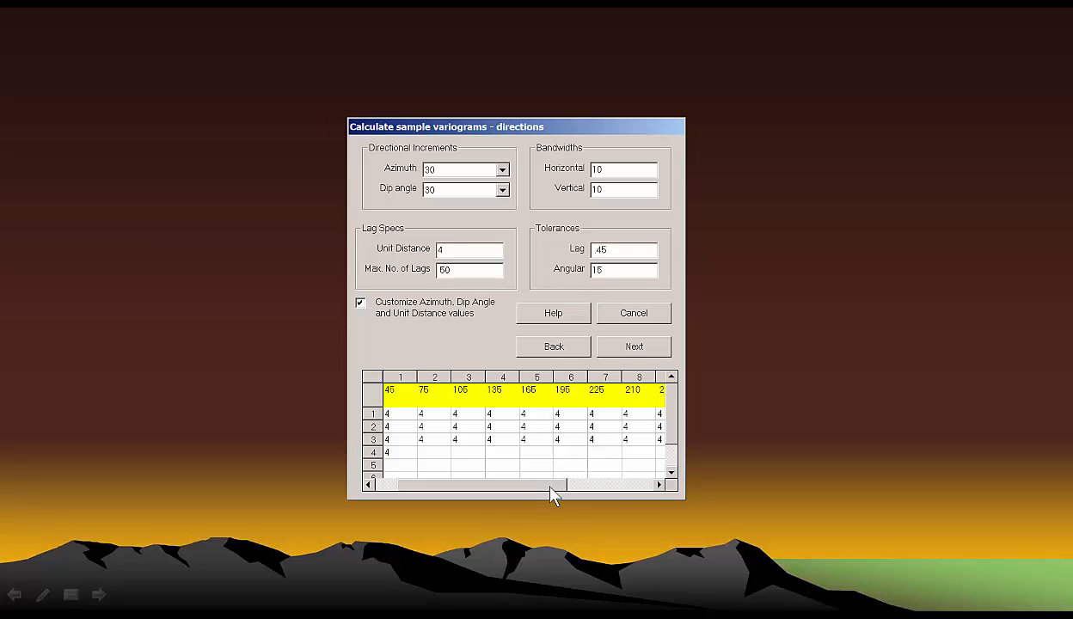
- Set the azimuths of grid columns 8 to 12 to 255, 285, 315, 345 and 15
drag(554, 487, 627, 488)
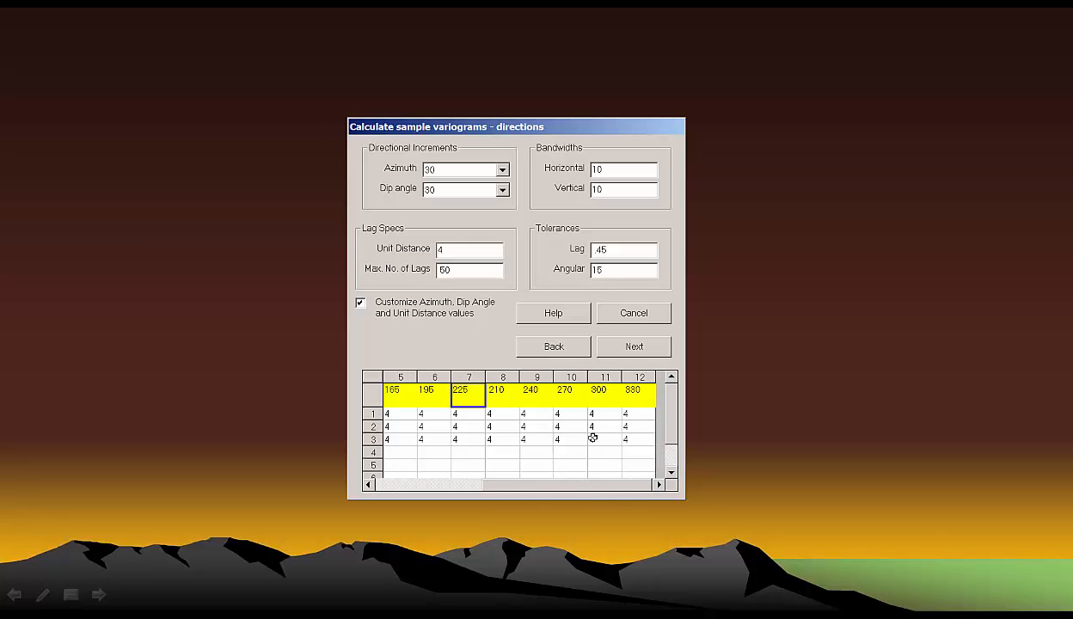
click(505, 391)
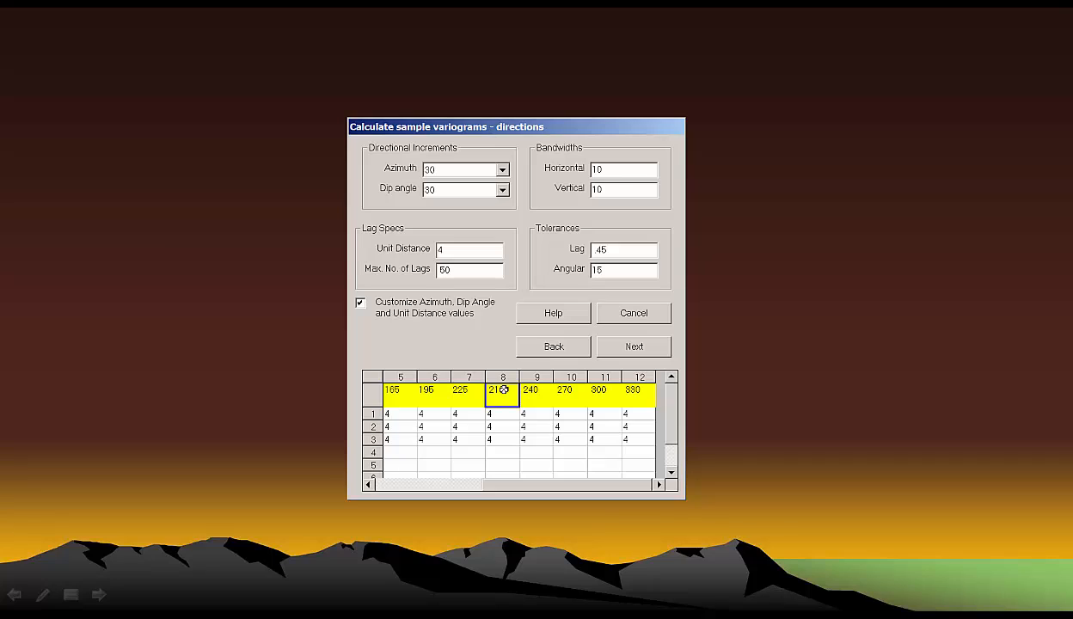
text(255)
click(531, 391)
text(2)
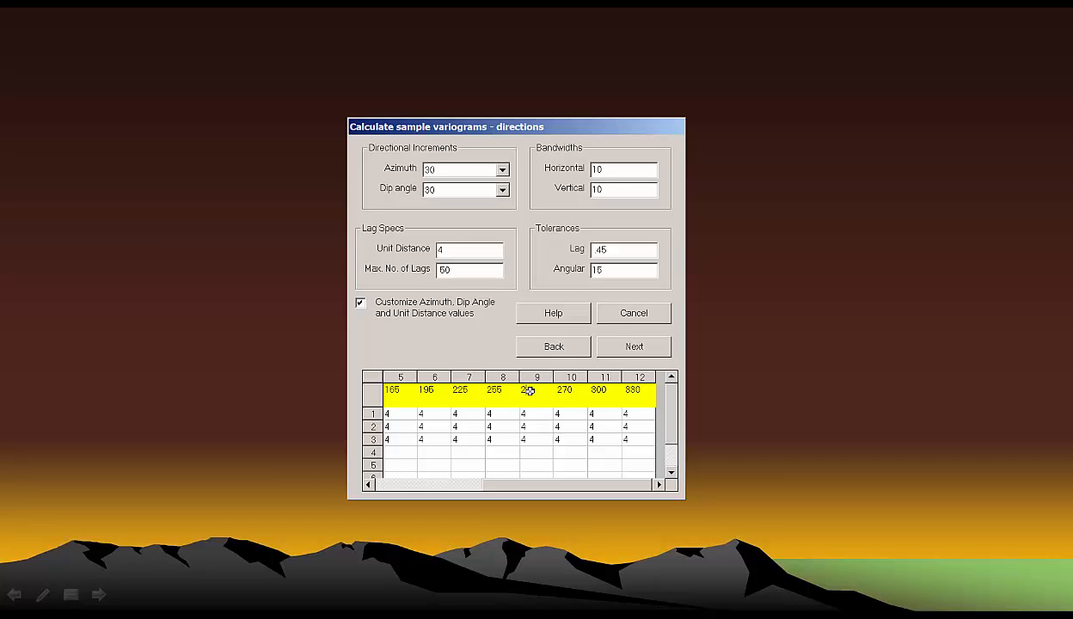
text(85)
click(567, 390)
text(315)
click(599, 391)
text(345)
click(633, 390)
text(15)
- Set the dip angle of grid row 3 to -50 and that of row 2 to -25
click(549, 487)
drag(494, 487, 431, 487)
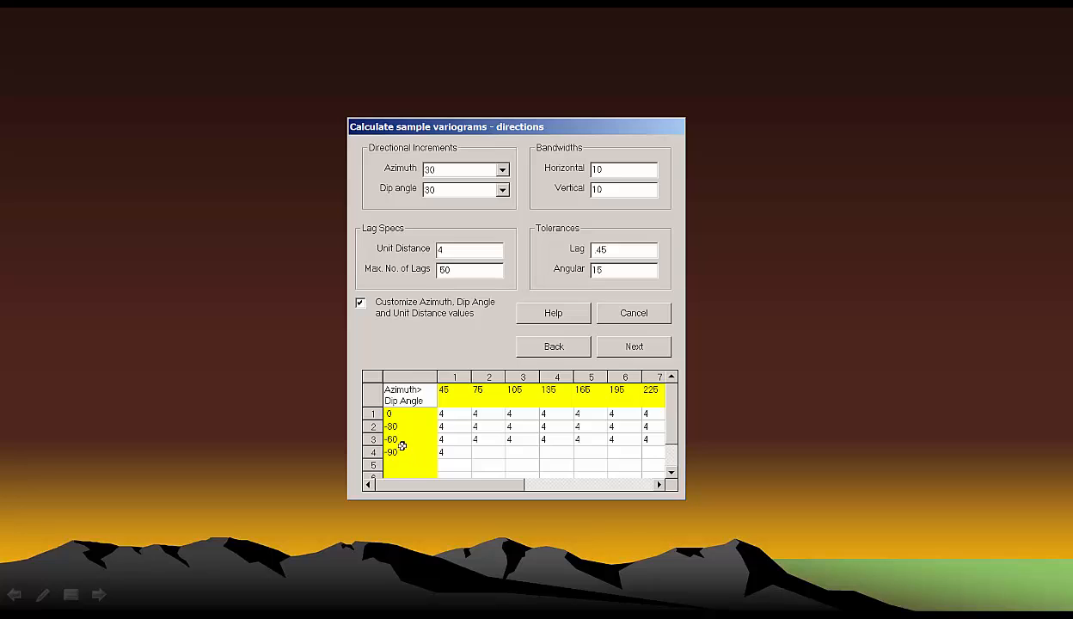
click(404, 439)
text(-50)
click(400, 426)
text(-25)
click(478, 437)
click(444, 453)
click(523, 427)
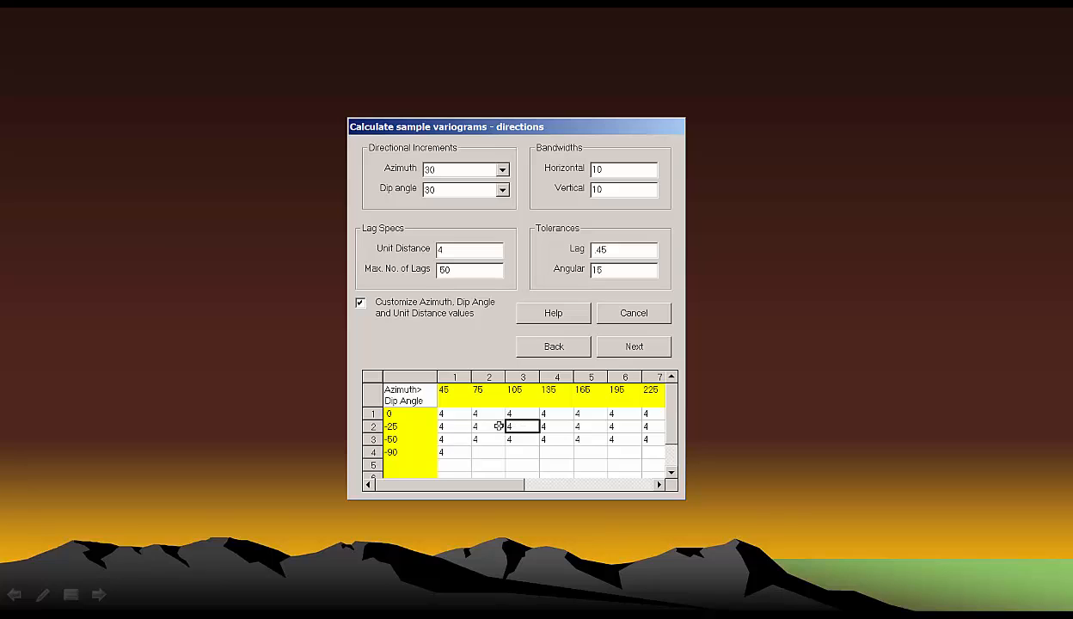
click(452, 452)
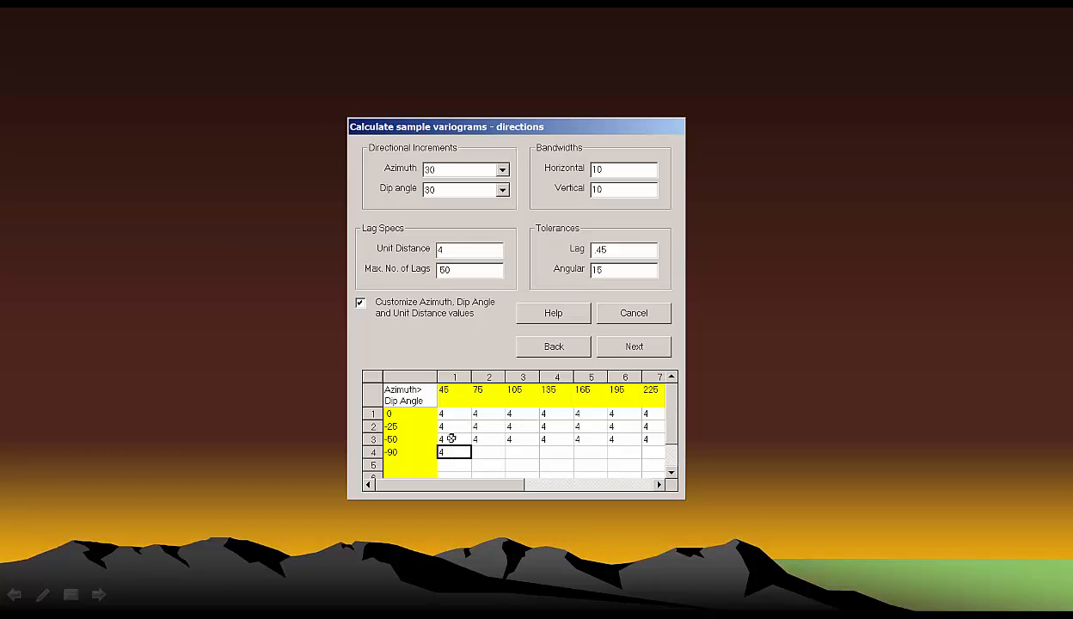
click(453, 414)
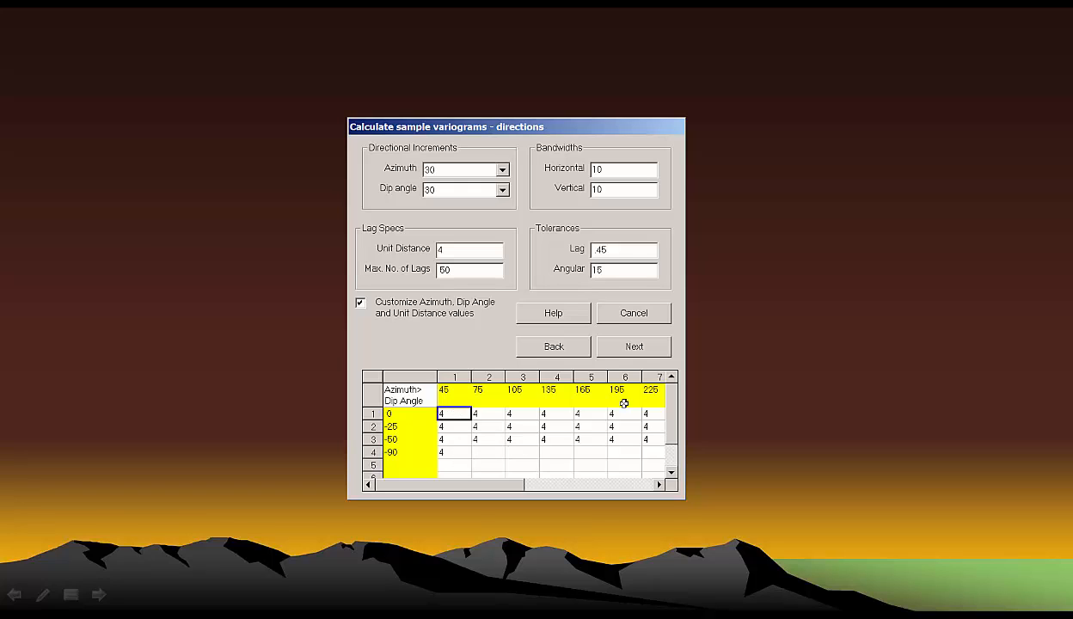
- Continue to the final variogram settings and enter the title "Shear - Au"
click(636, 348)
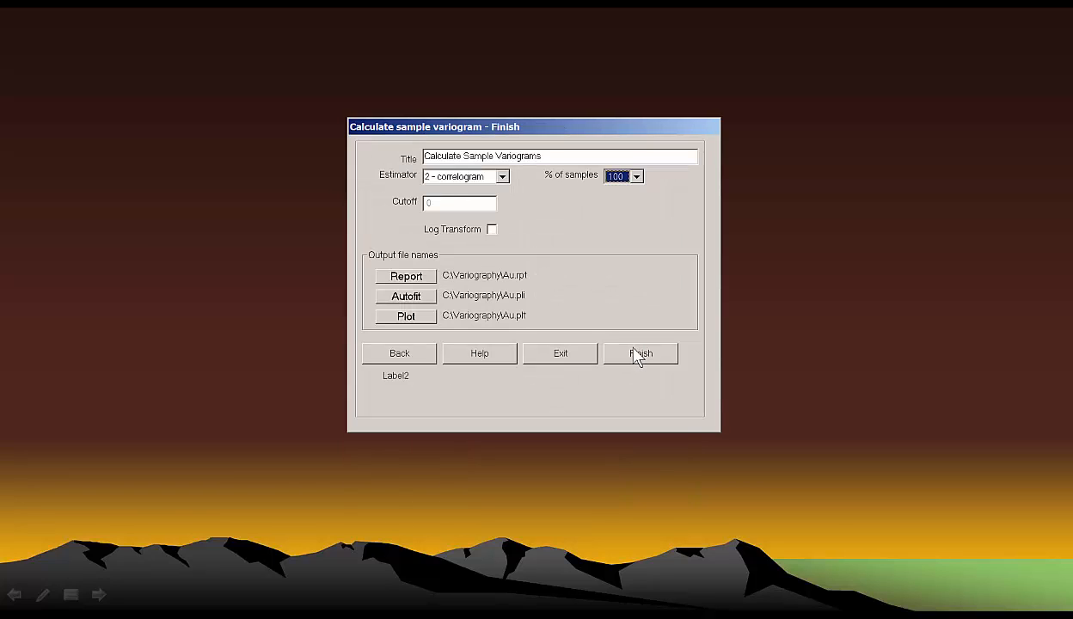
drag(552, 156, 395, 150)
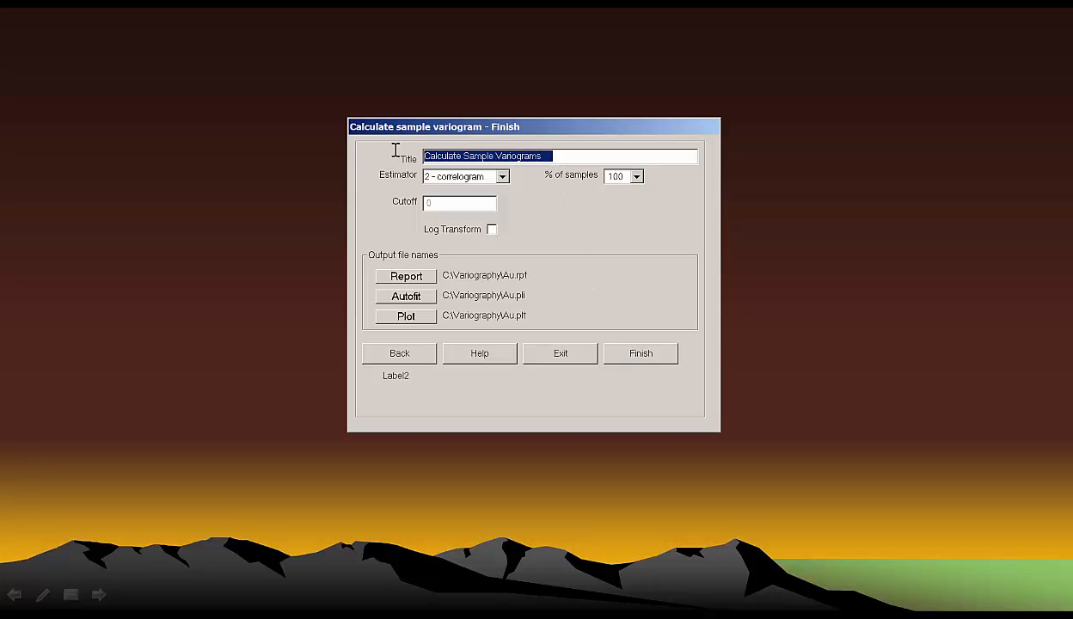
text(Shear)
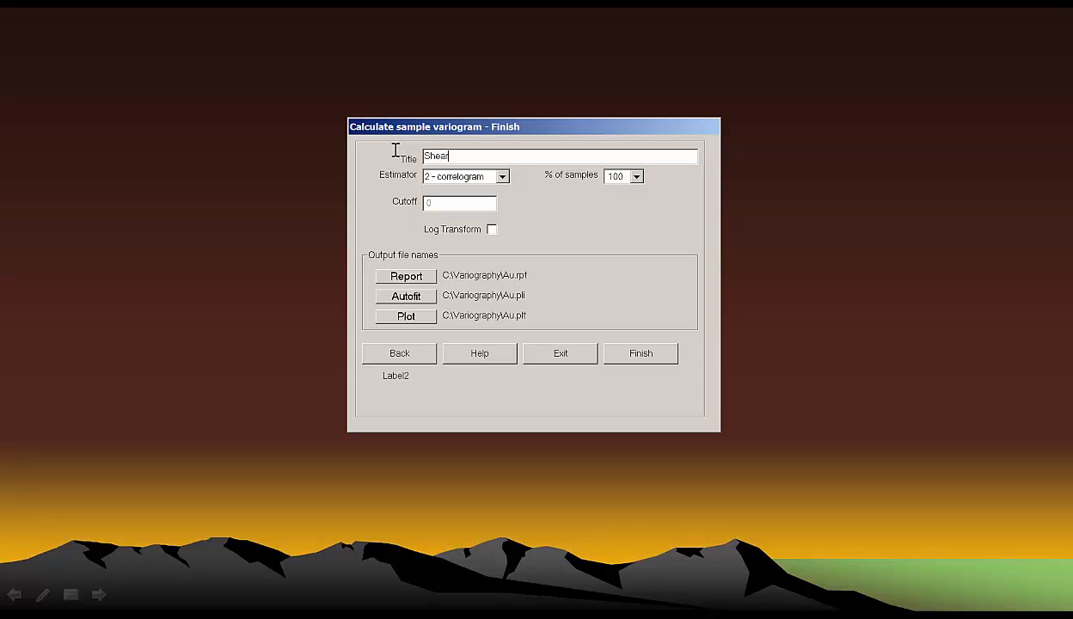
text( - Au)
- Look through the estimator choices, try 3 - indicator with its cutoff, and return to 2 - correlogram
click(503, 178)
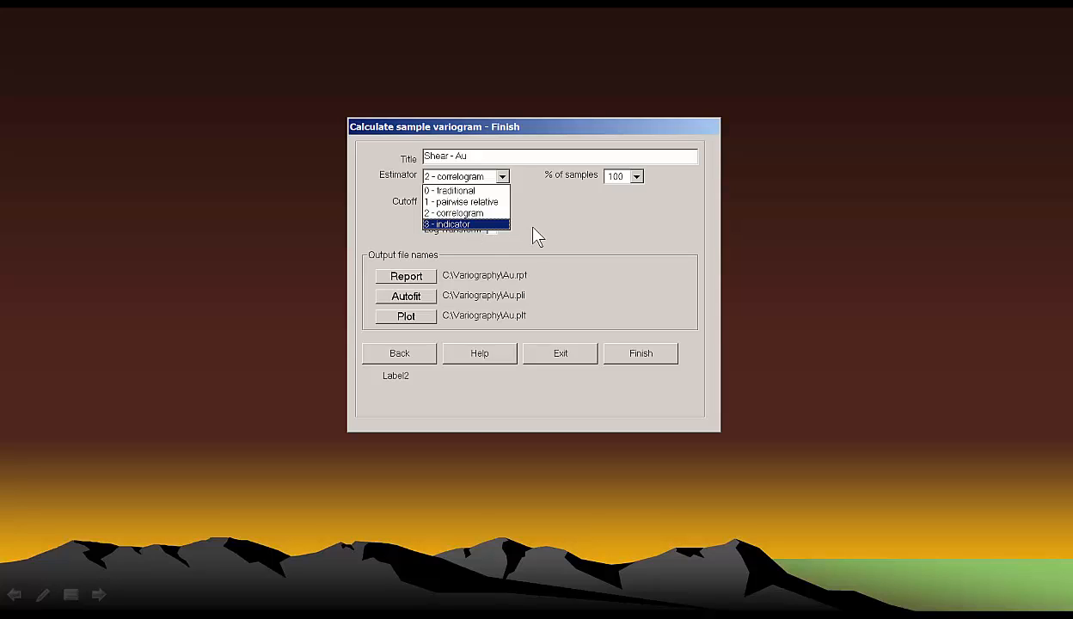
click(533, 228)
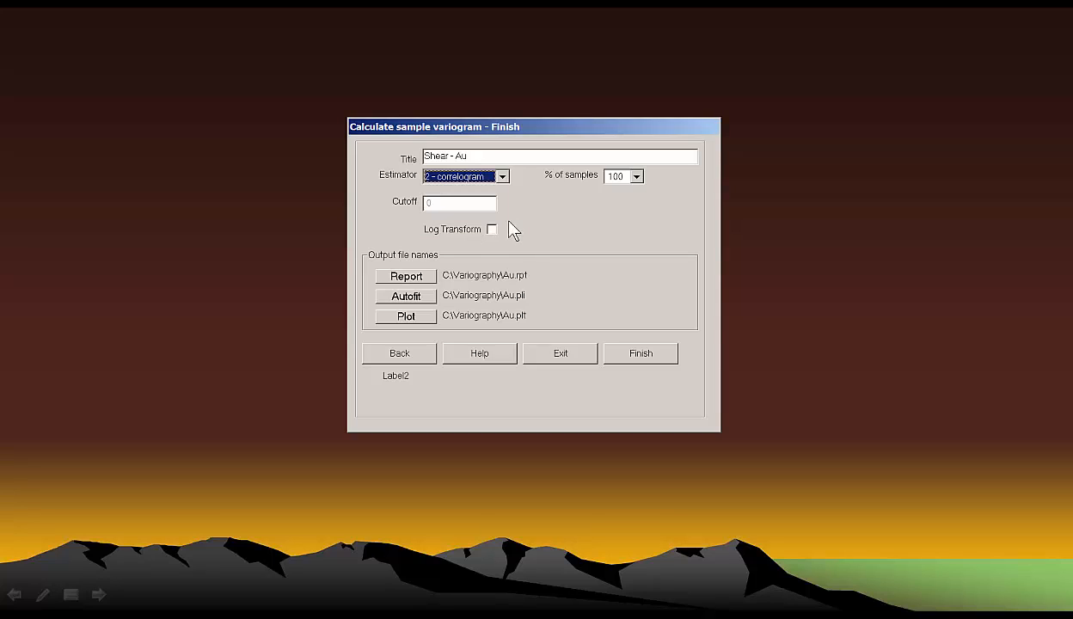
click(504, 177)
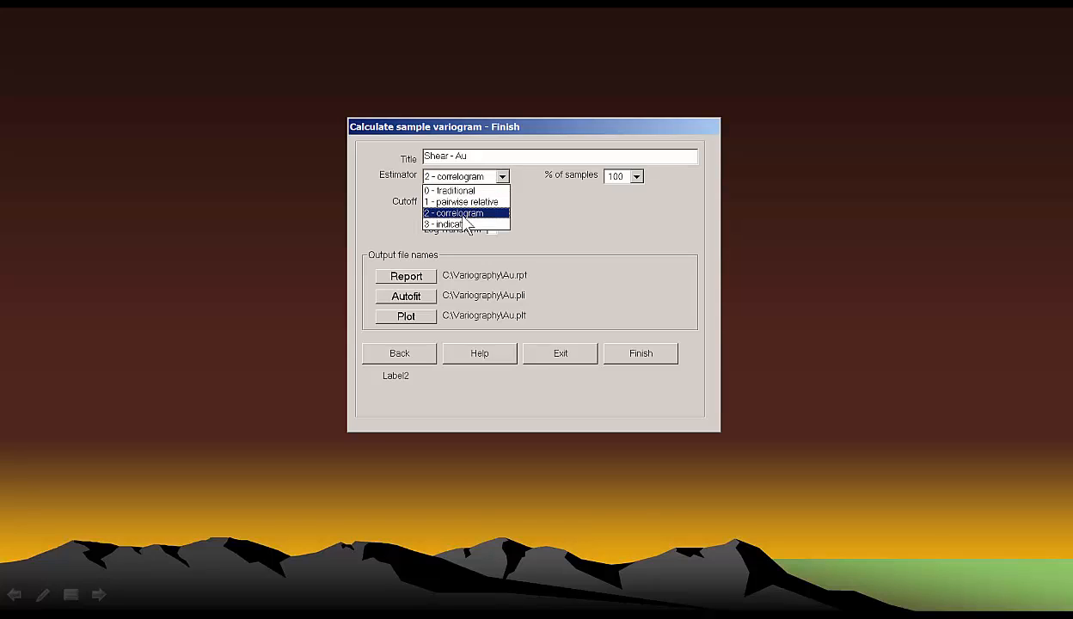
click(462, 228)
click(433, 204)
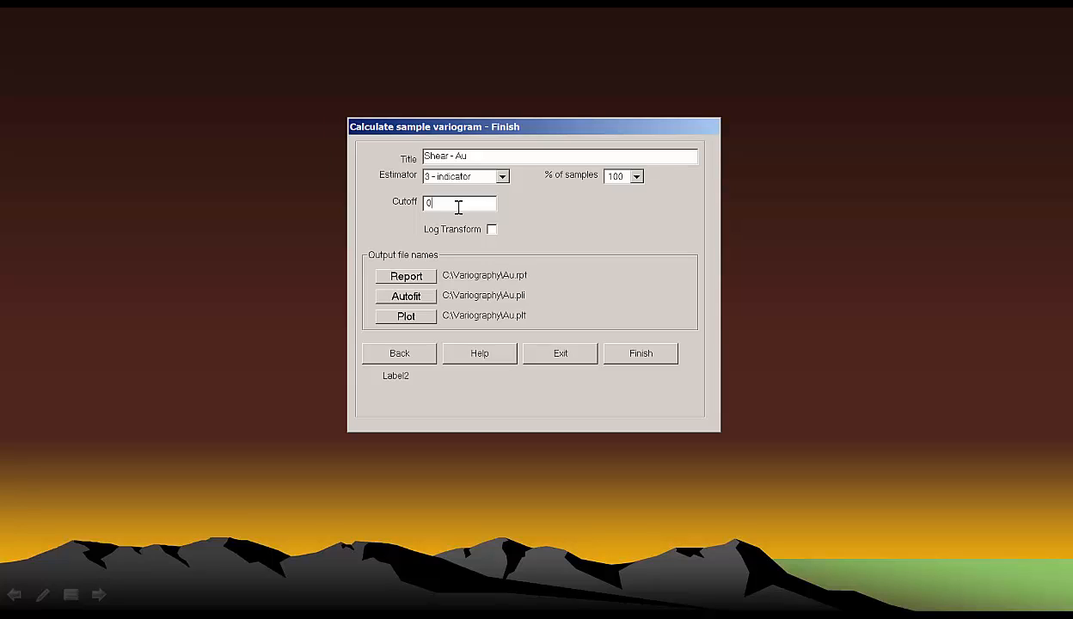
click(503, 176)
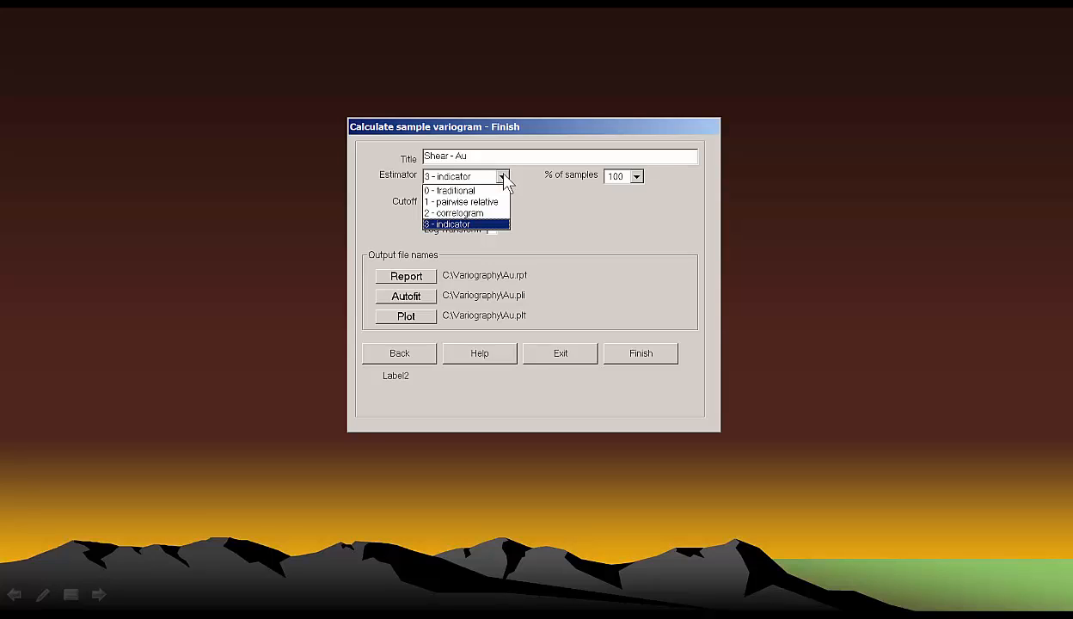
click(465, 211)
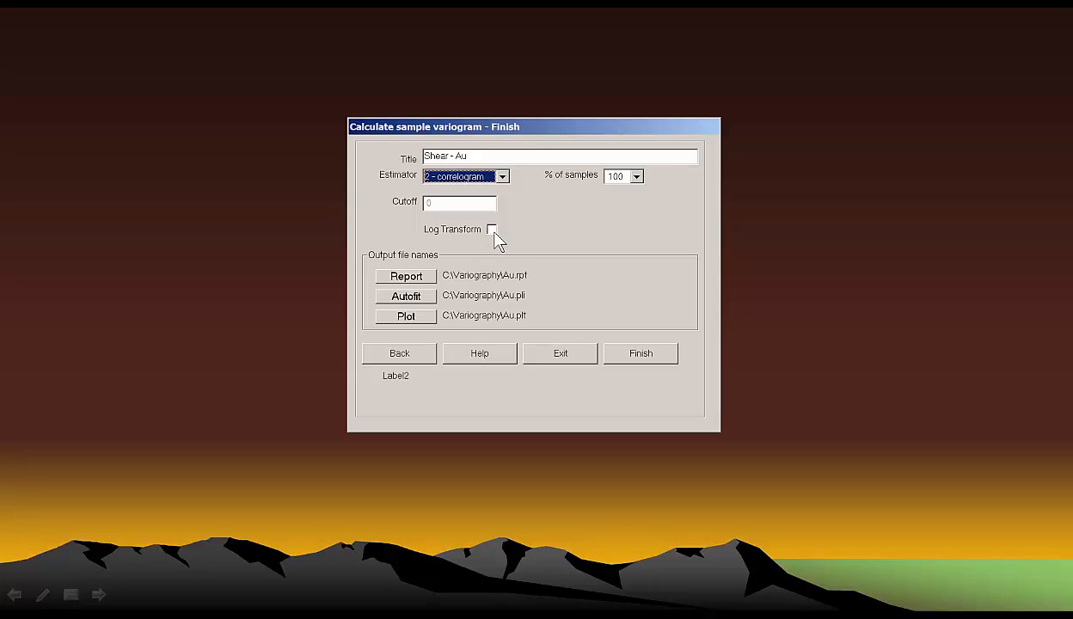
- Keep the share of samples at 100 percent, run the sample variogram calculation and close its completion notice
click(637, 178)
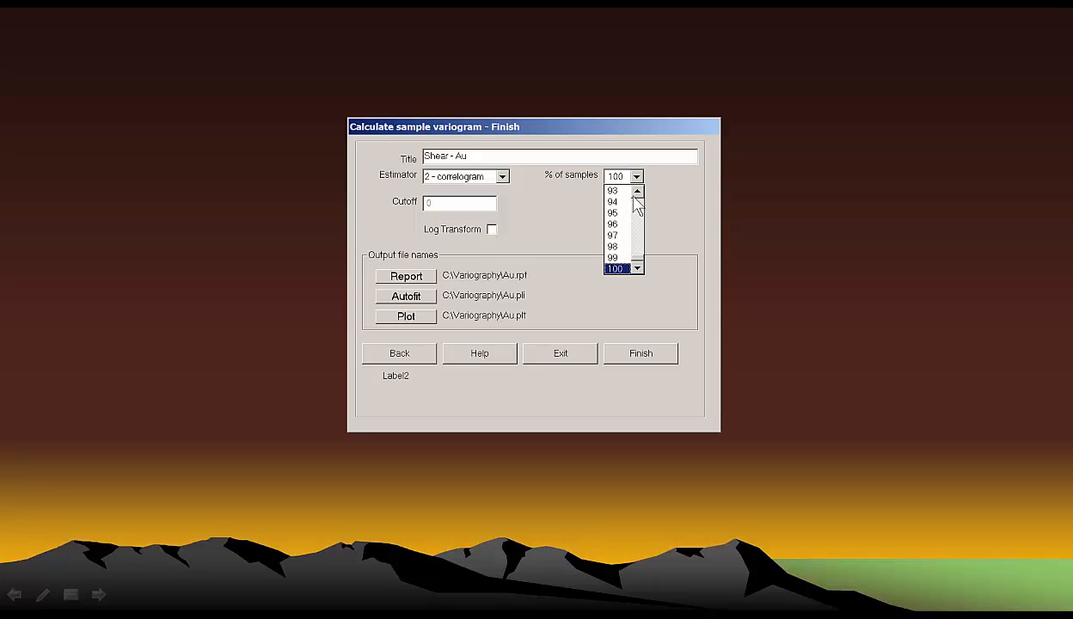
drag(640, 265, 637, 231)
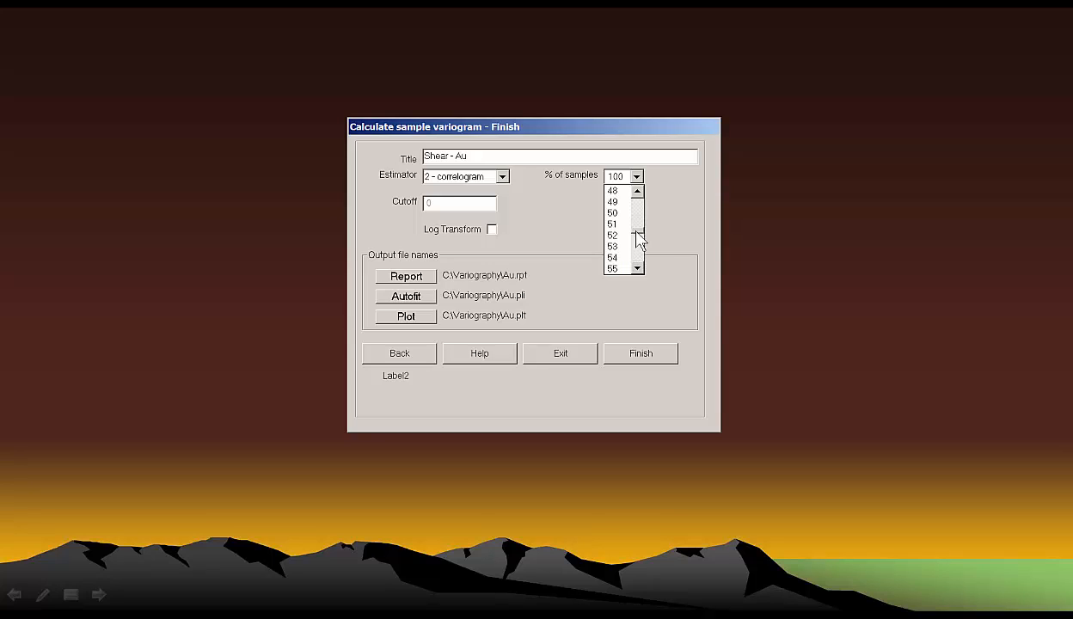
click(670, 224)
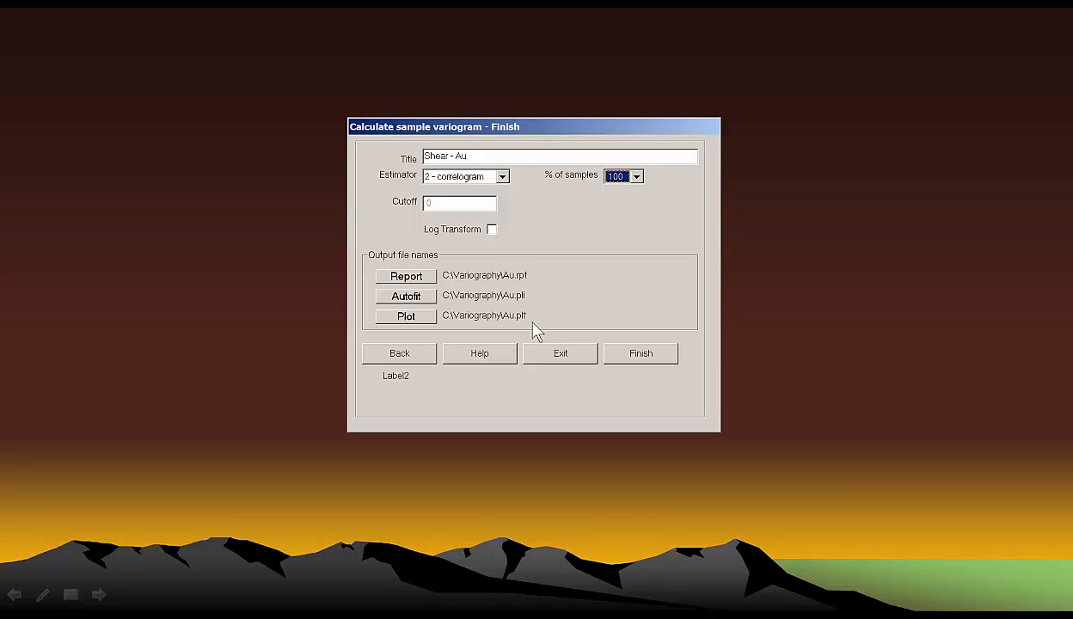
click(637, 361)
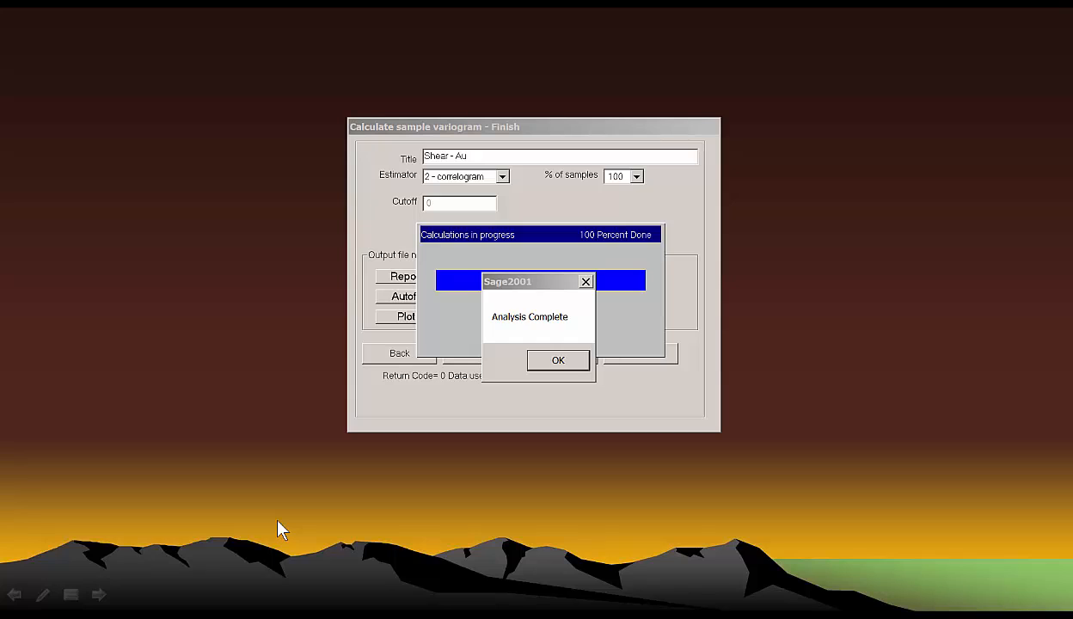
click(558, 363)
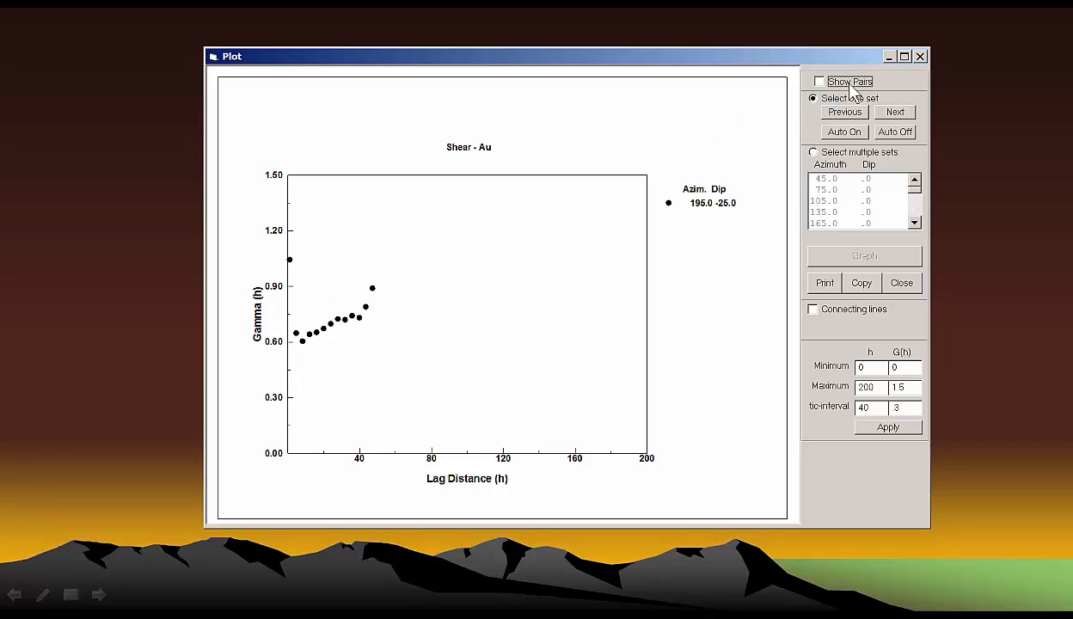
- Show the pair counts on the Shear - Au correlogram plot and stop the automatic cycling through directions
click(820, 82)
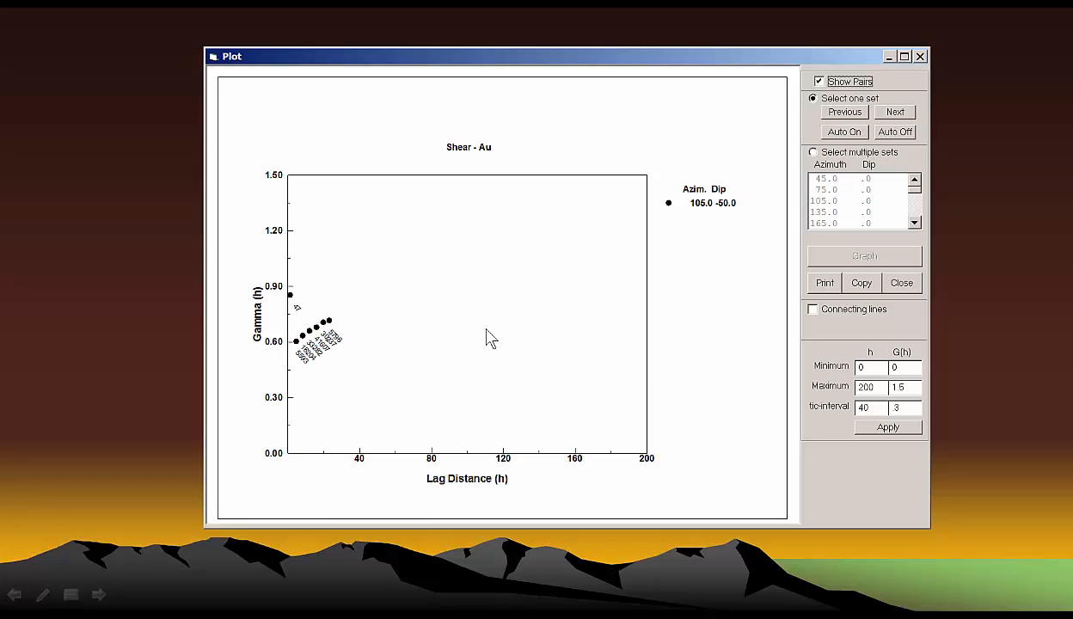
click(899, 135)
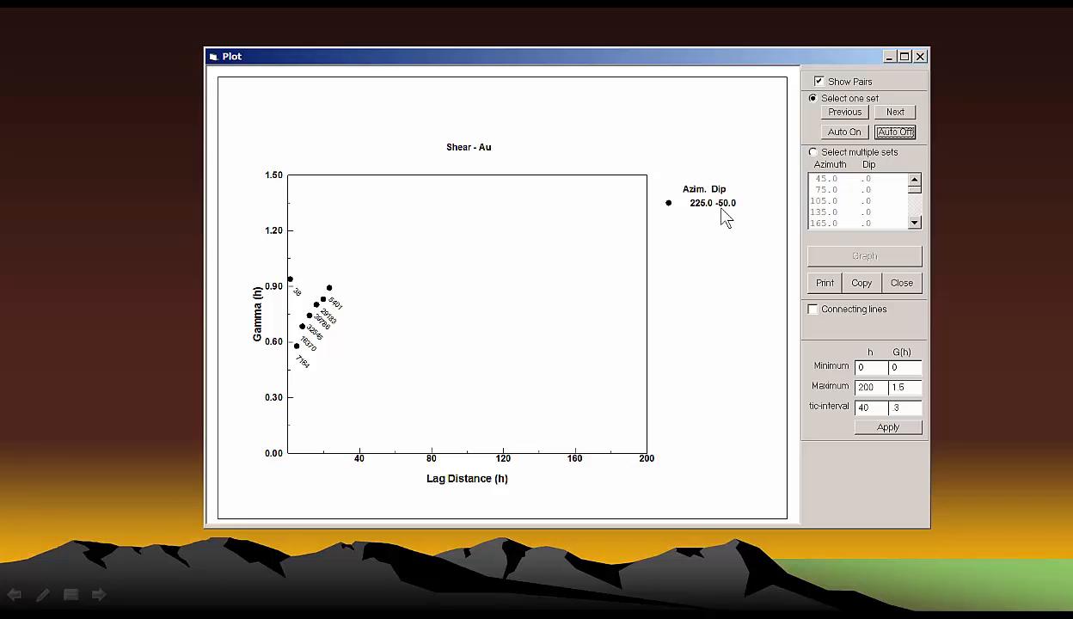
- Step one set at a time through the remaining -50 dip correlograms to the vertical one at azimuth 45, dip -90
click(896, 112)
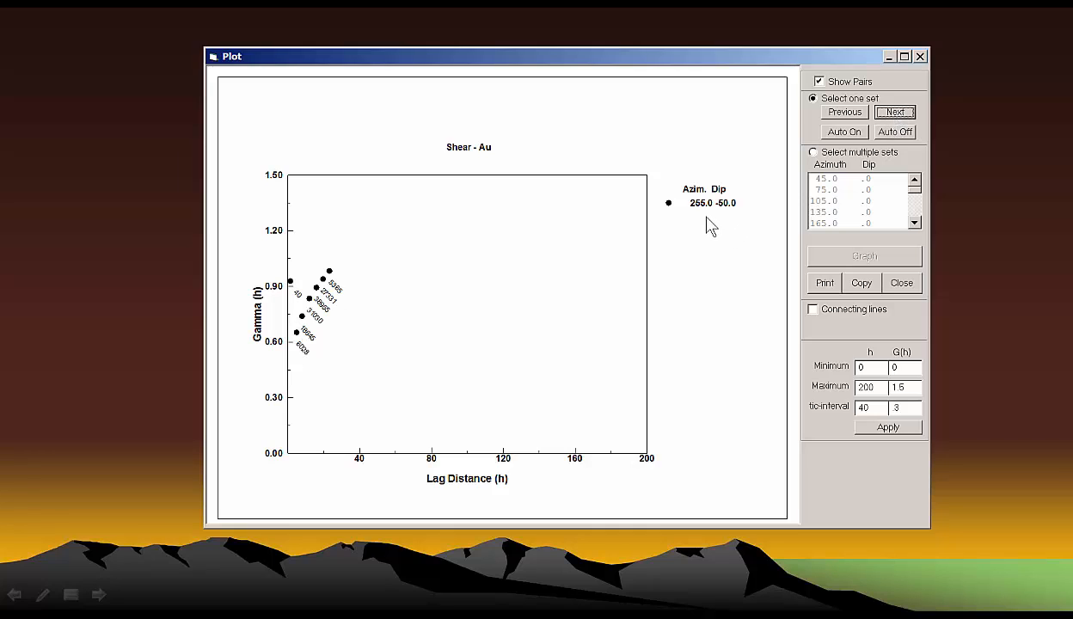
click(894, 114)
click(894, 114)
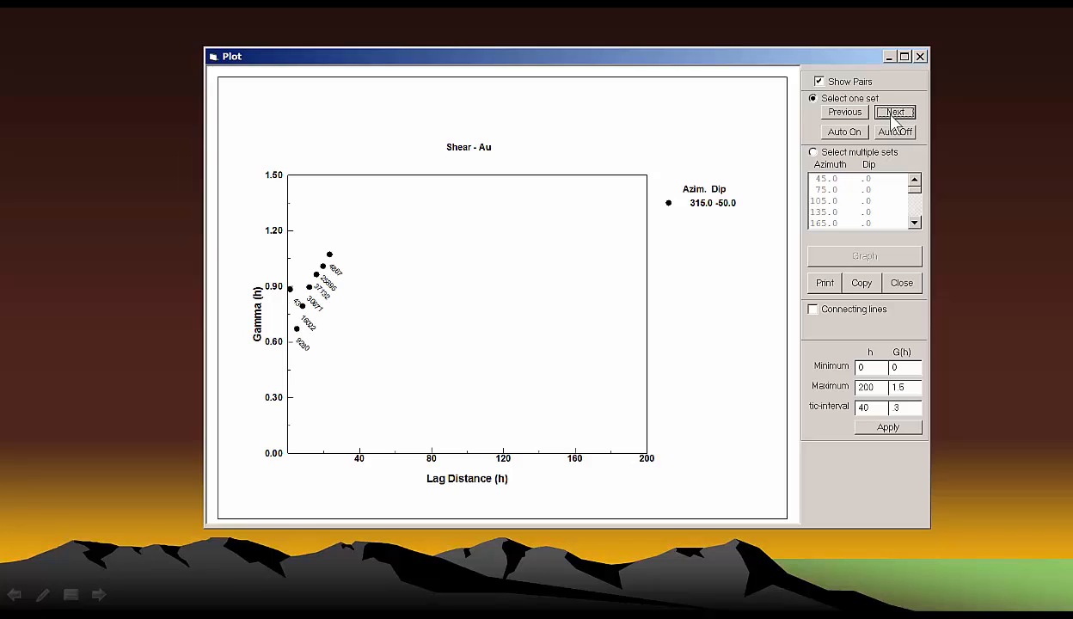
click(894, 114)
click(894, 114)
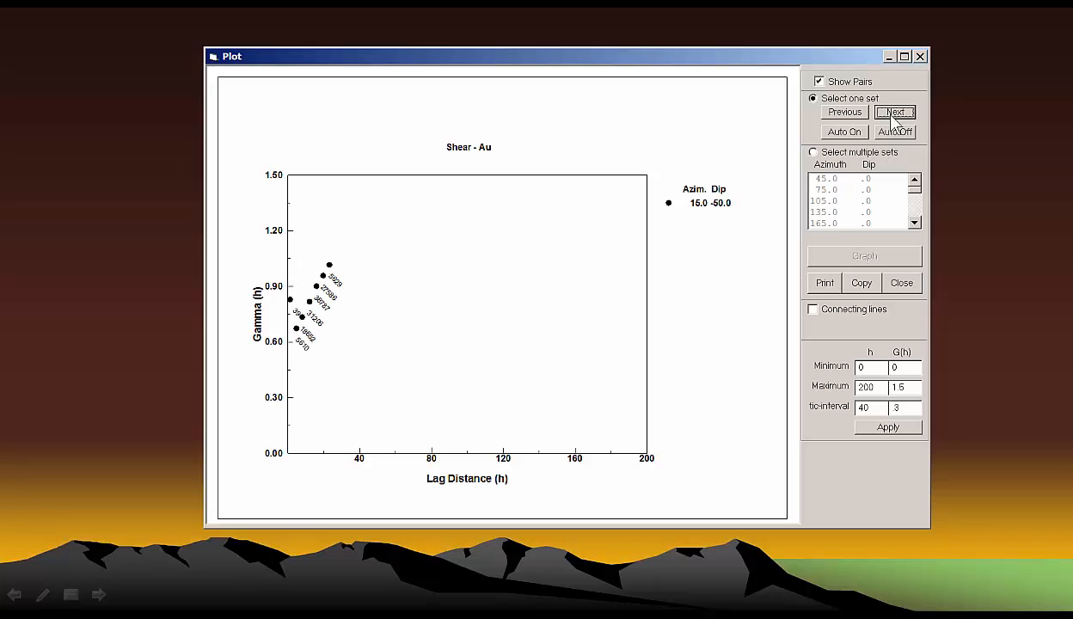
click(894, 113)
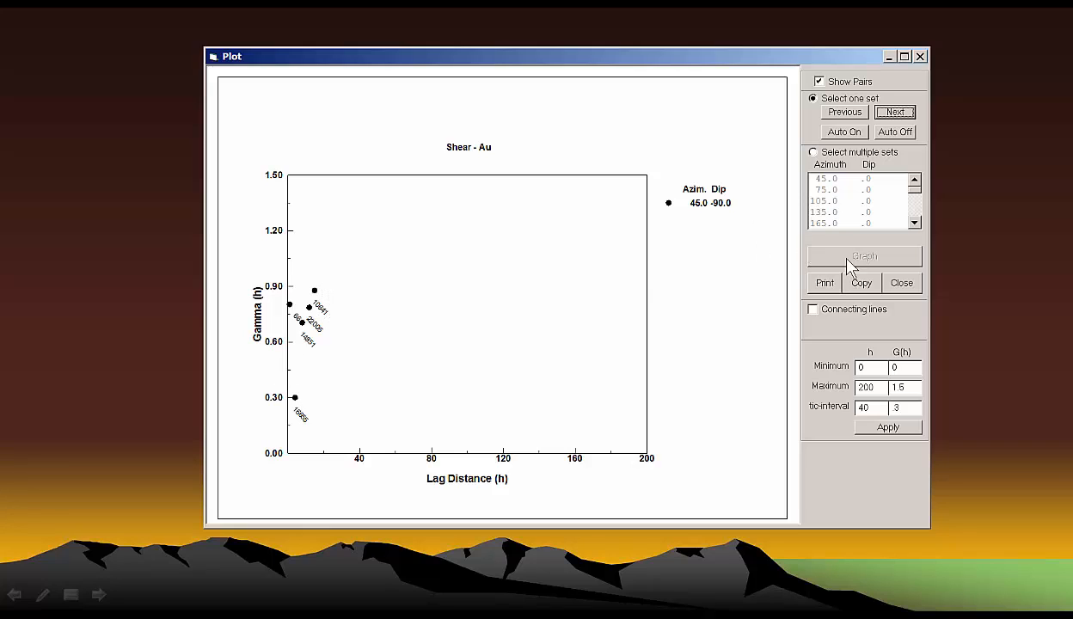
- Step through the horizontal correlograms from azimuth 45 to azimuth 135 at dip 0 and compare their shapes and pair counts
click(895, 113)
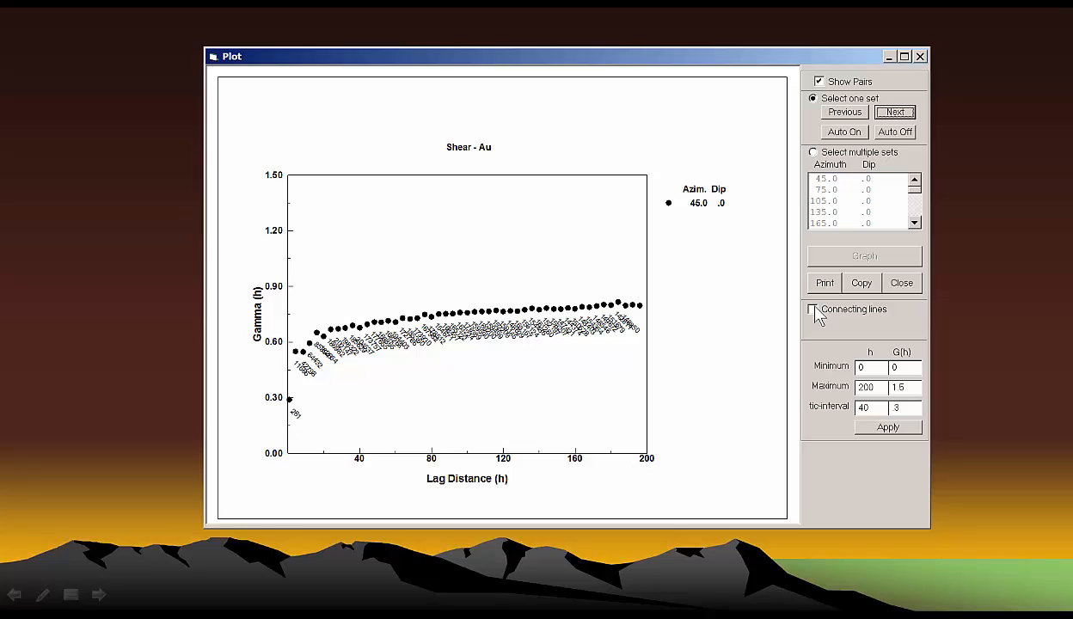
click(894, 113)
click(895, 112)
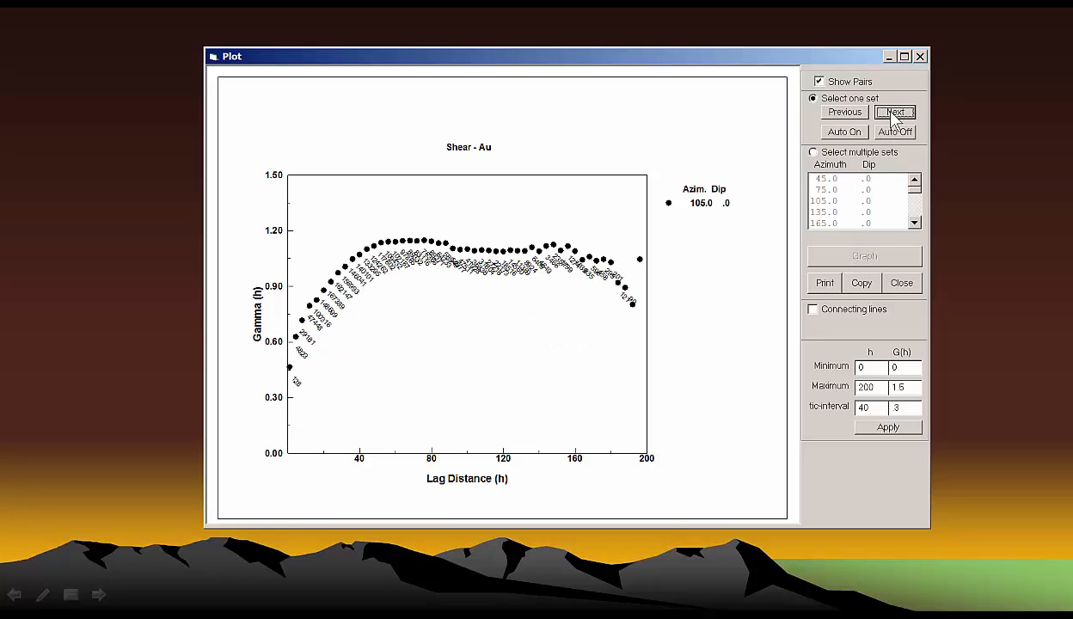
click(894, 113)
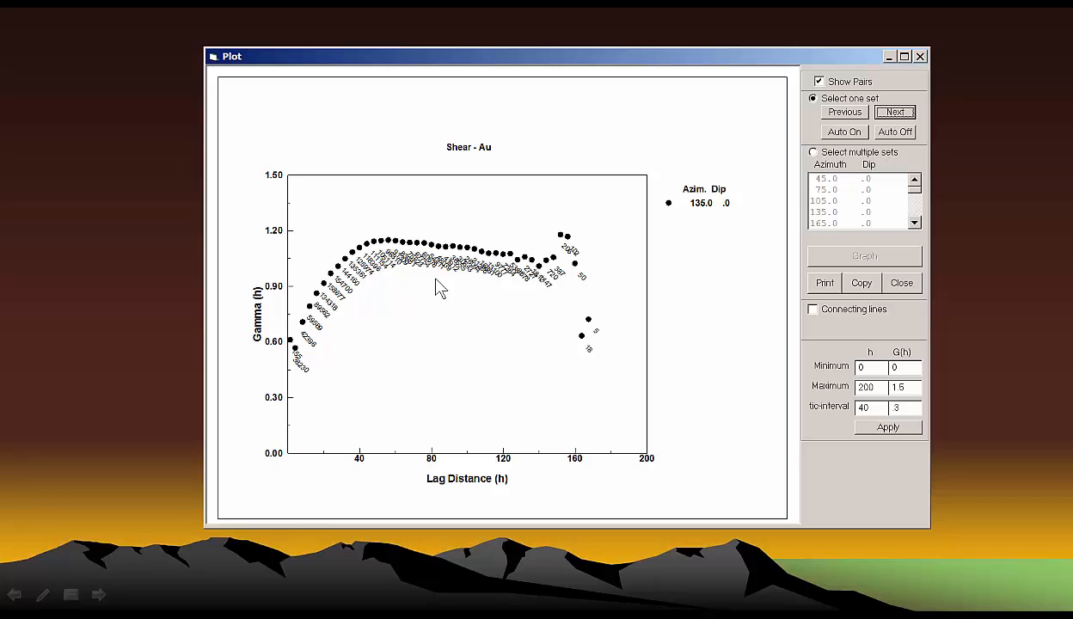
- Close the correlogram plot, leave the sample variogram calculation and exit Sage2001
click(900, 288)
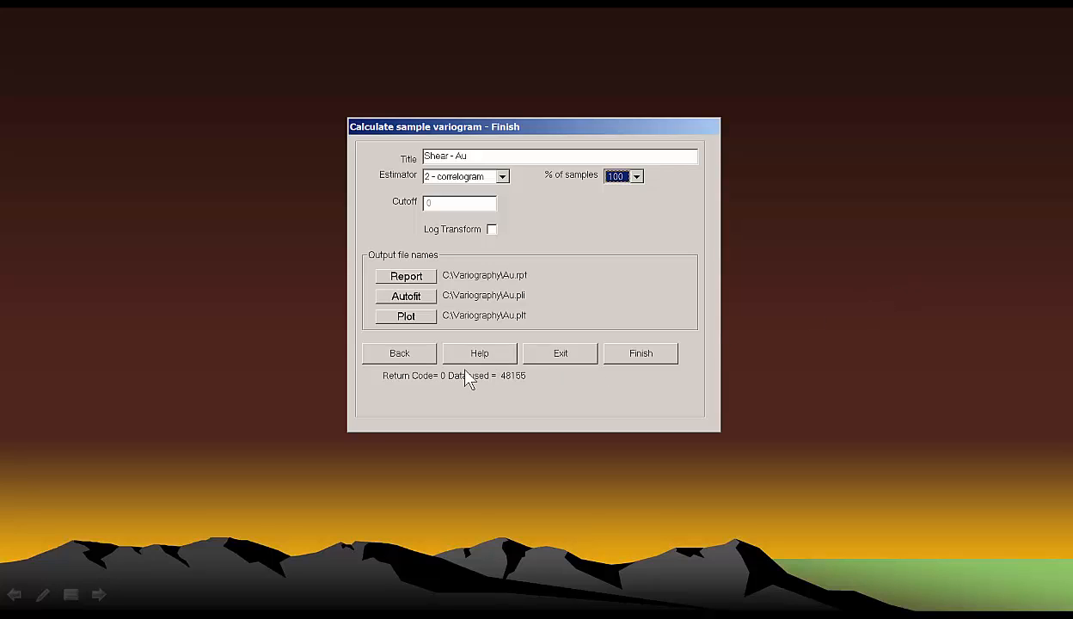
click(565, 359)
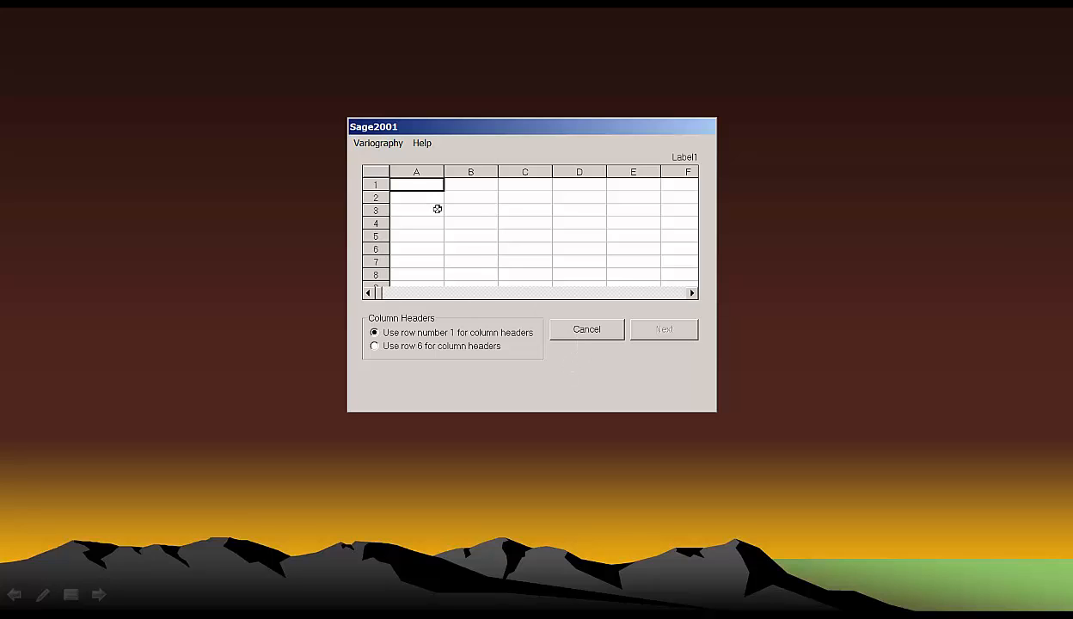
click(379, 143)
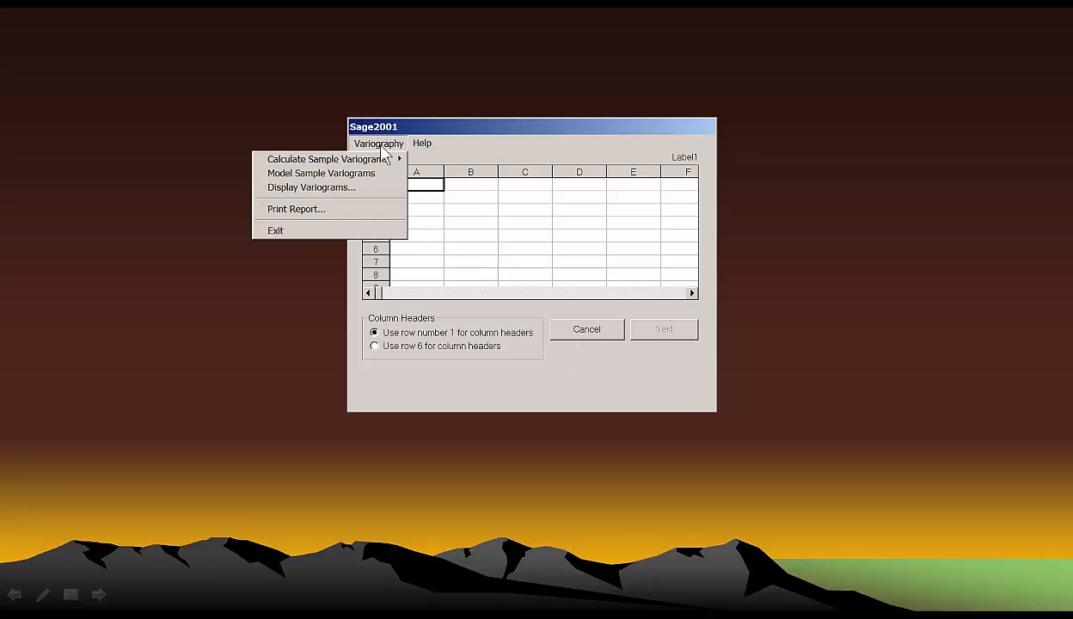
click(281, 230)
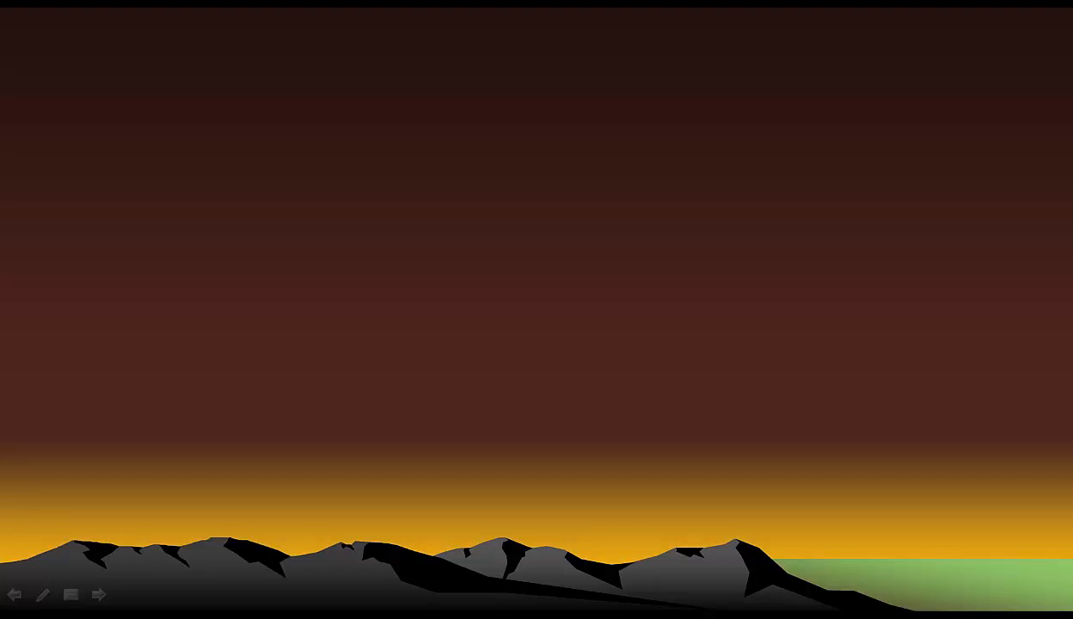
- Switch to the C:\Variography folder, open Au.sag in UltraEdit to examine its header and data layout, and close it
key(alt+Tab)
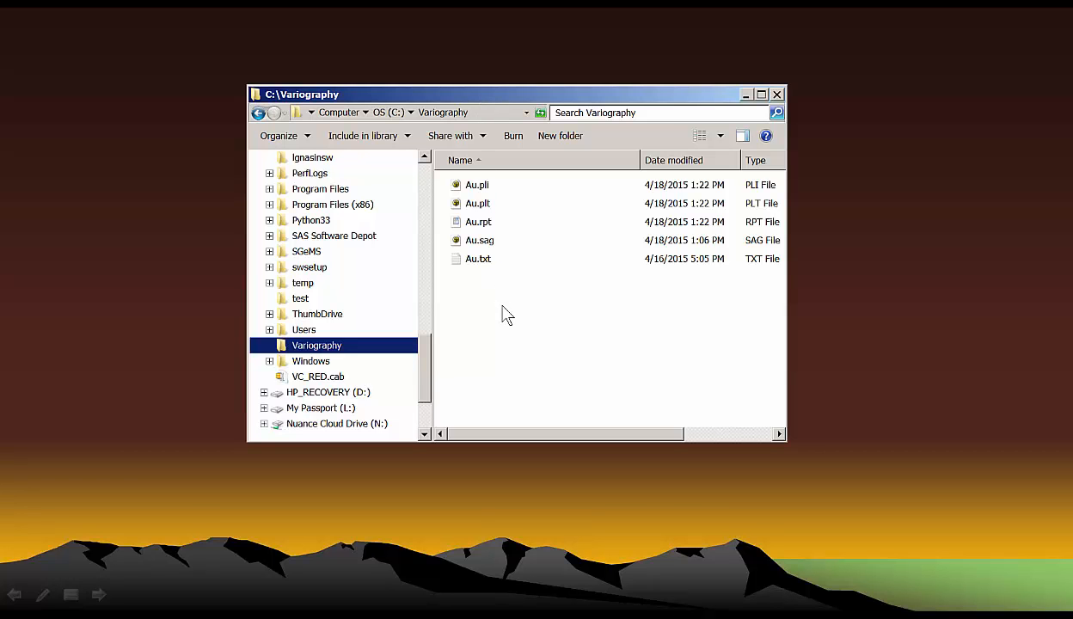
right_click(486, 244)
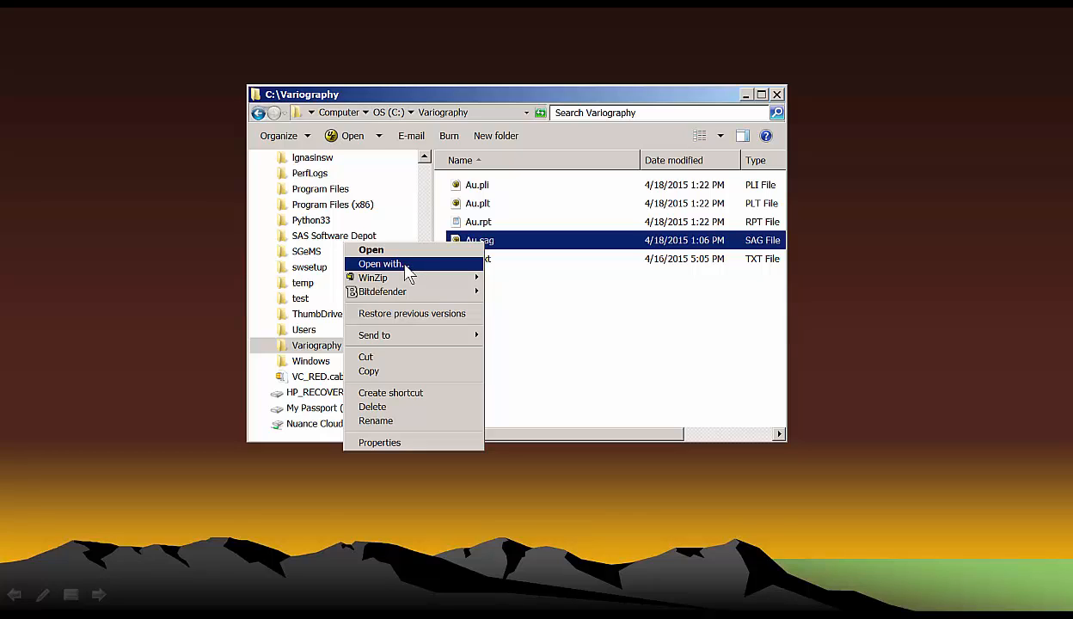
click(404, 264)
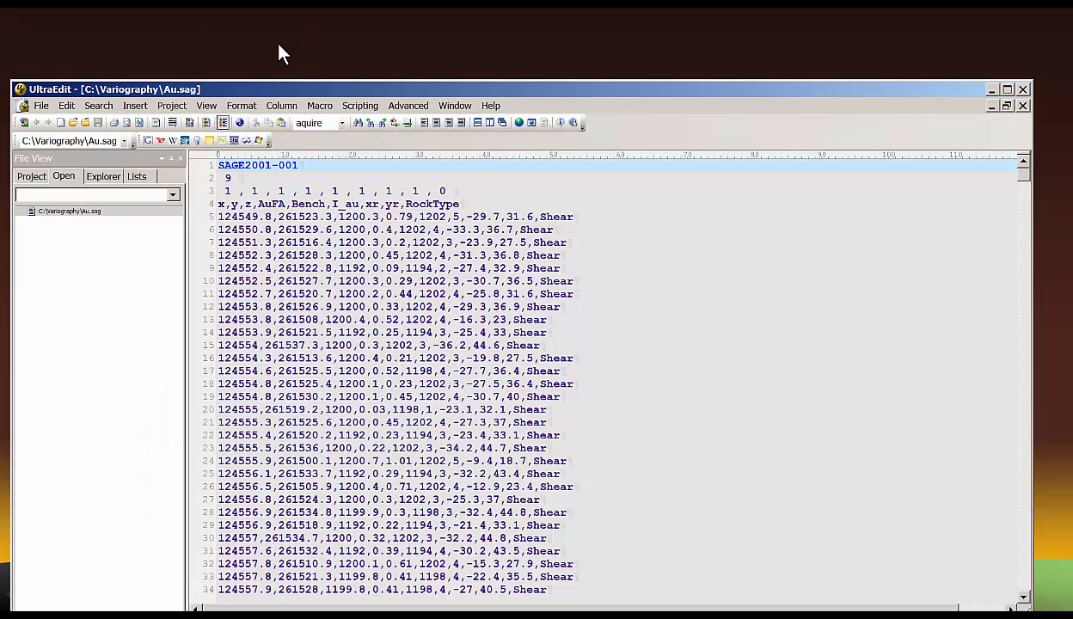
drag(568, 91, 600, 82)
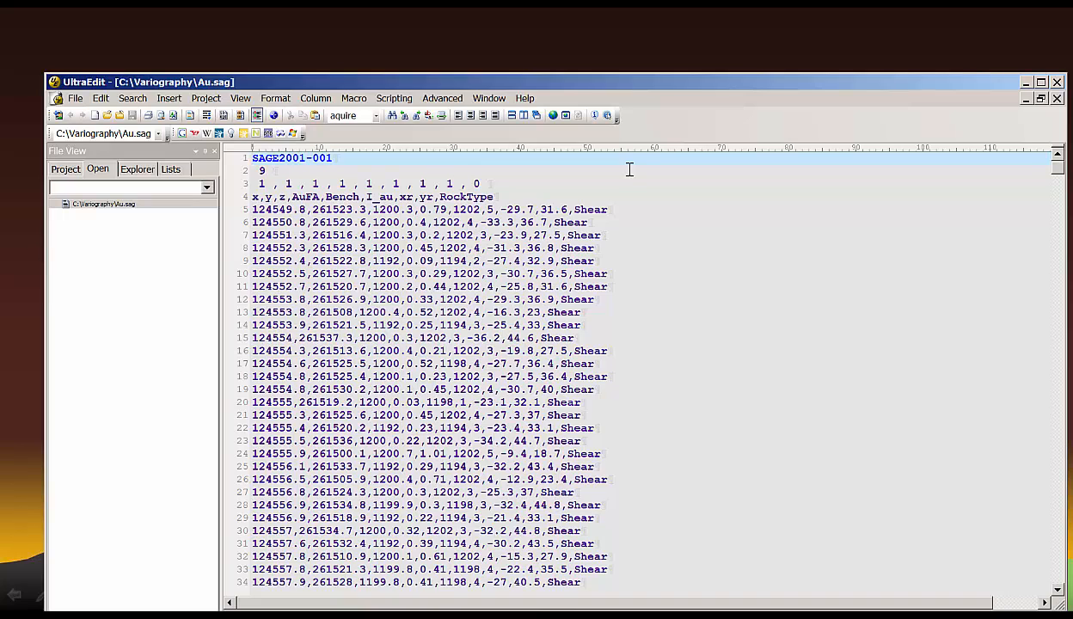
drag(747, 87, 727, 95)
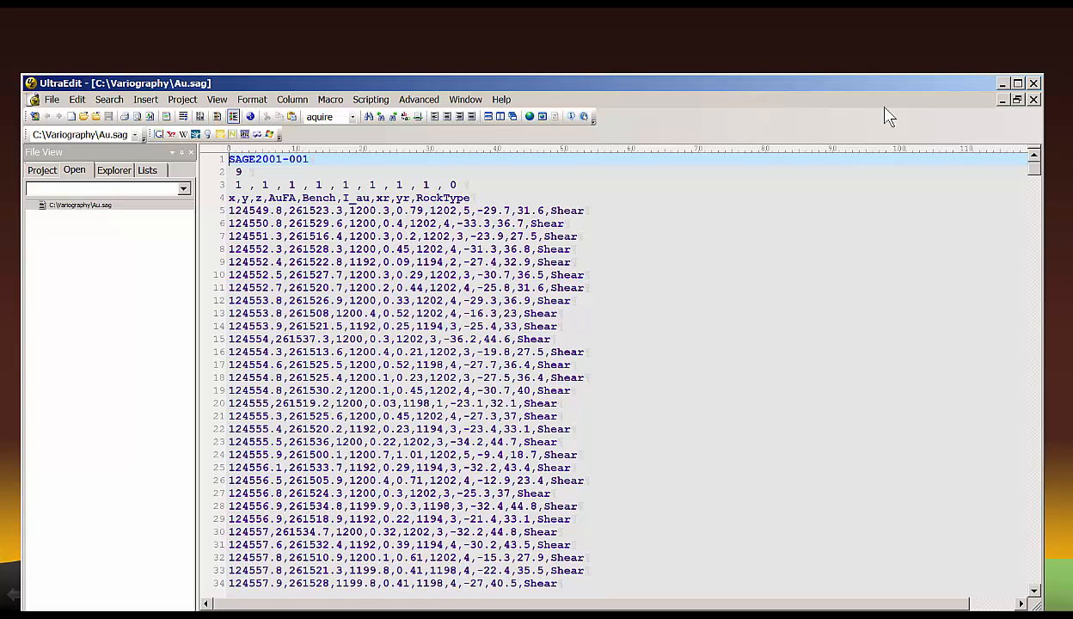
click(1034, 85)
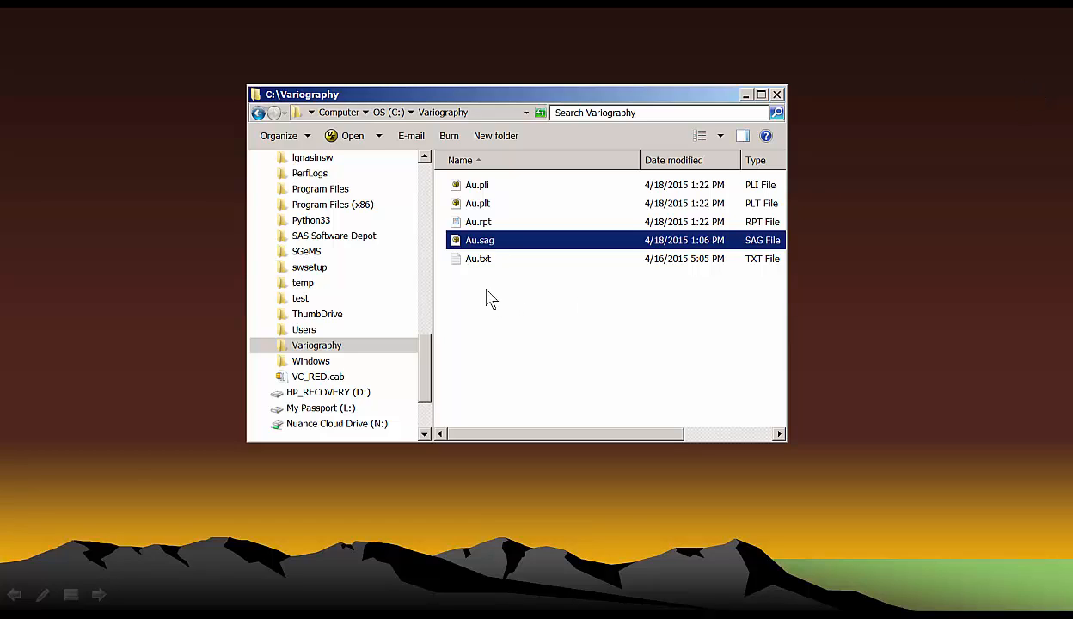
- Open the Au.rpt report in UltraEdit and examine its input files, data selection and table of variogram directions
right_click(482, 224)
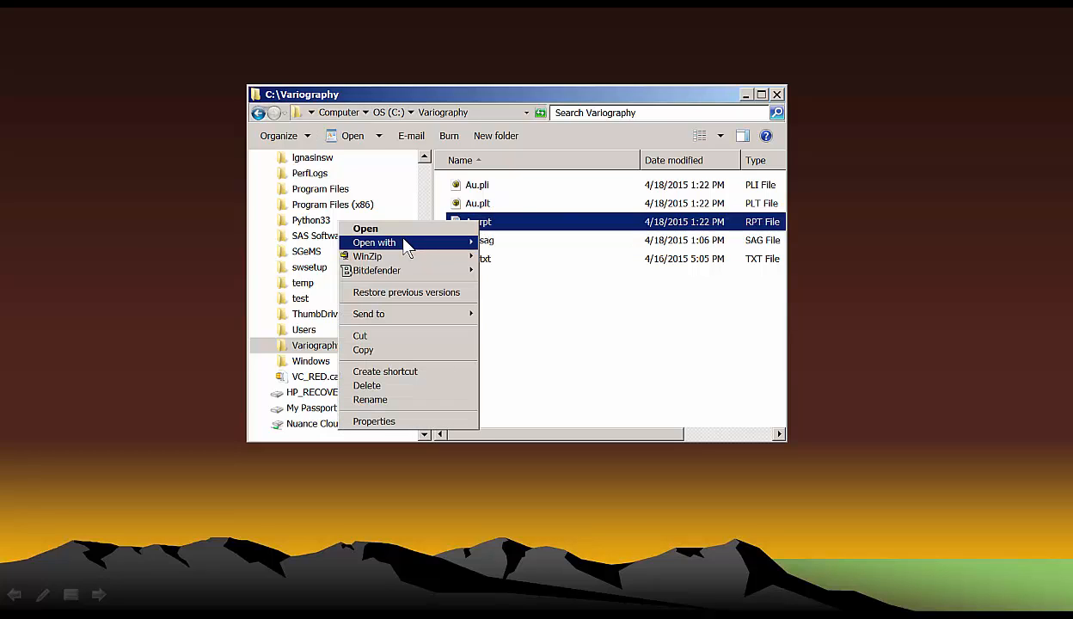
mouse_move(392, 242)
click(230, 247)
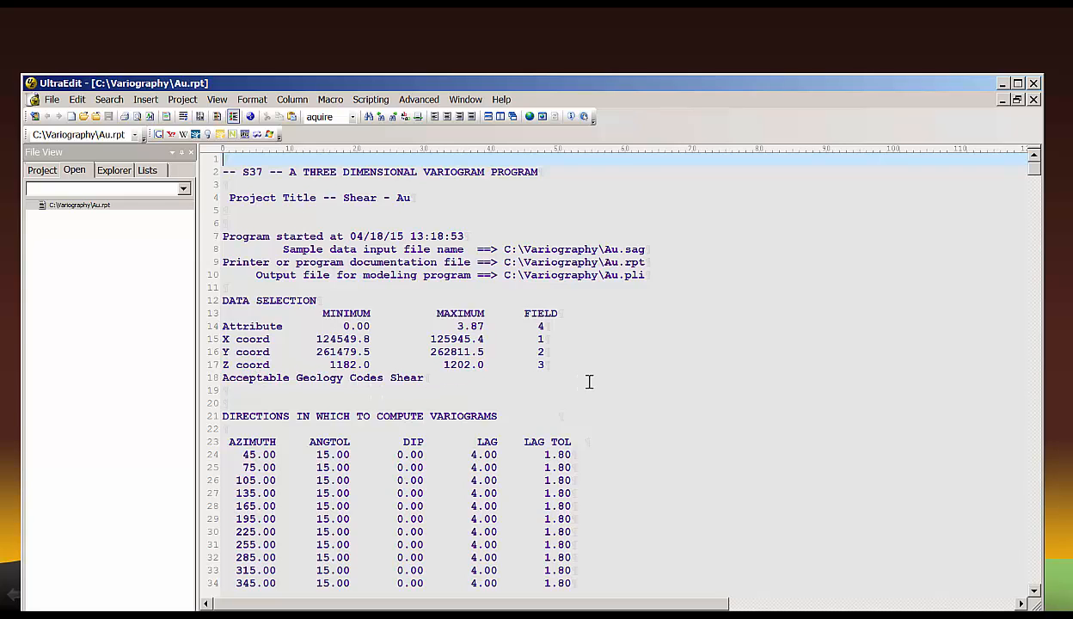
scroll(585, 380, down, 1)
scroll(605, 359, down, 3)
scroll(606, 360, down, 1)
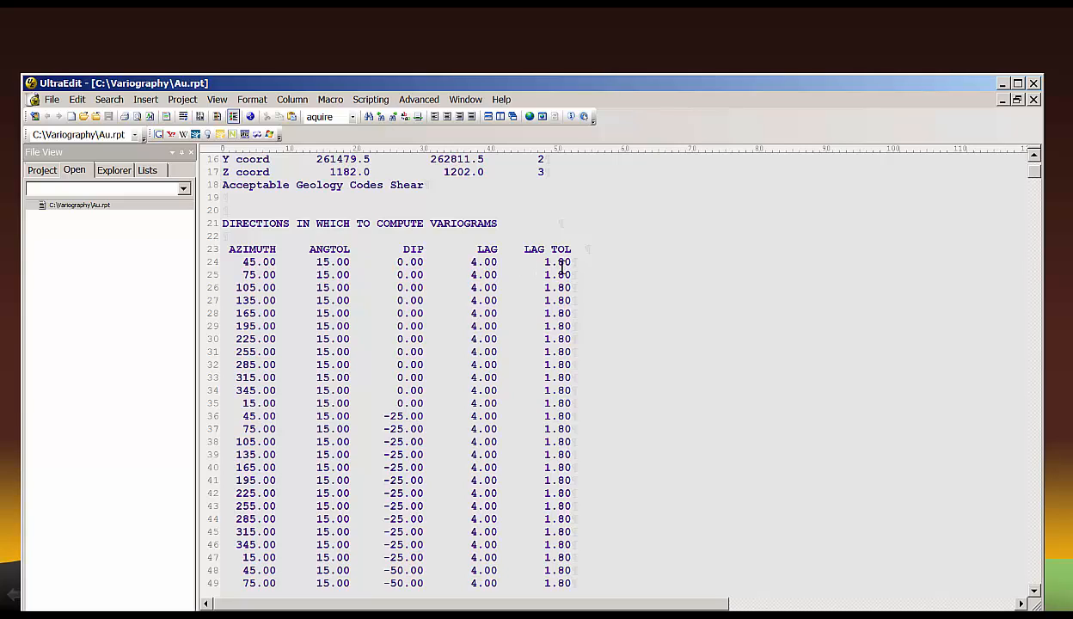
scroll(652, 264, down, 7)
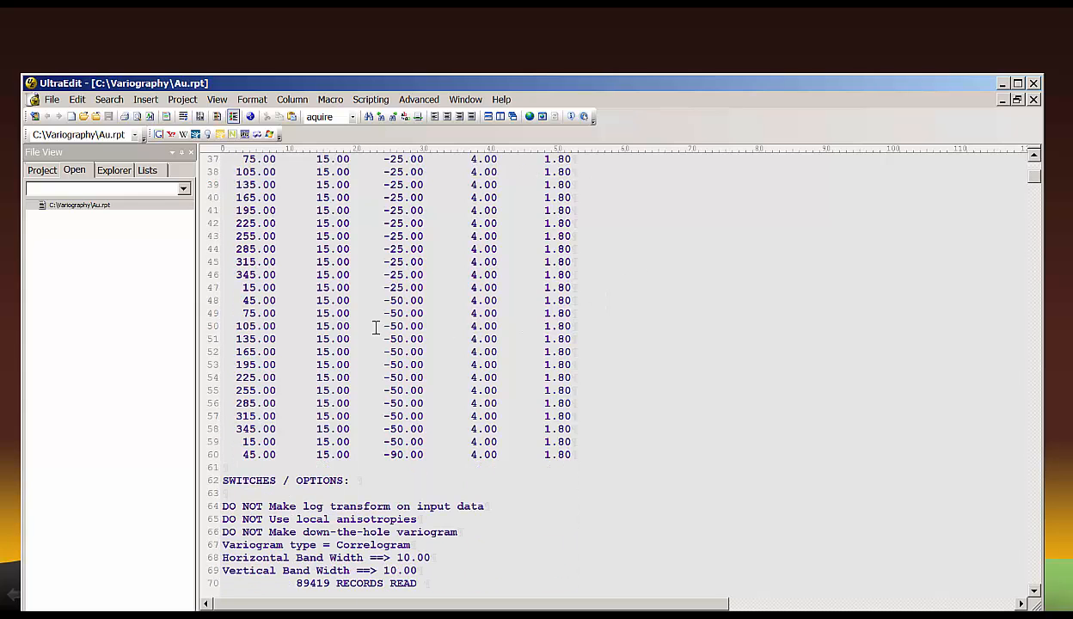
scroll(330, 307, up, 3)
scroll(330, 308, up, 4)
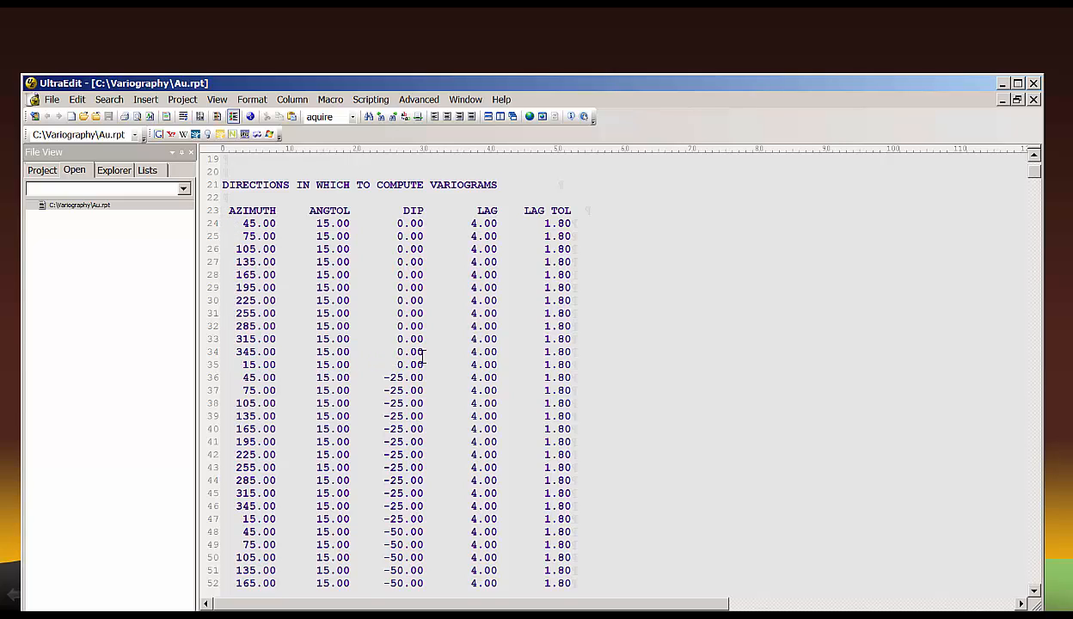
scroll(423, 331, down, 7)
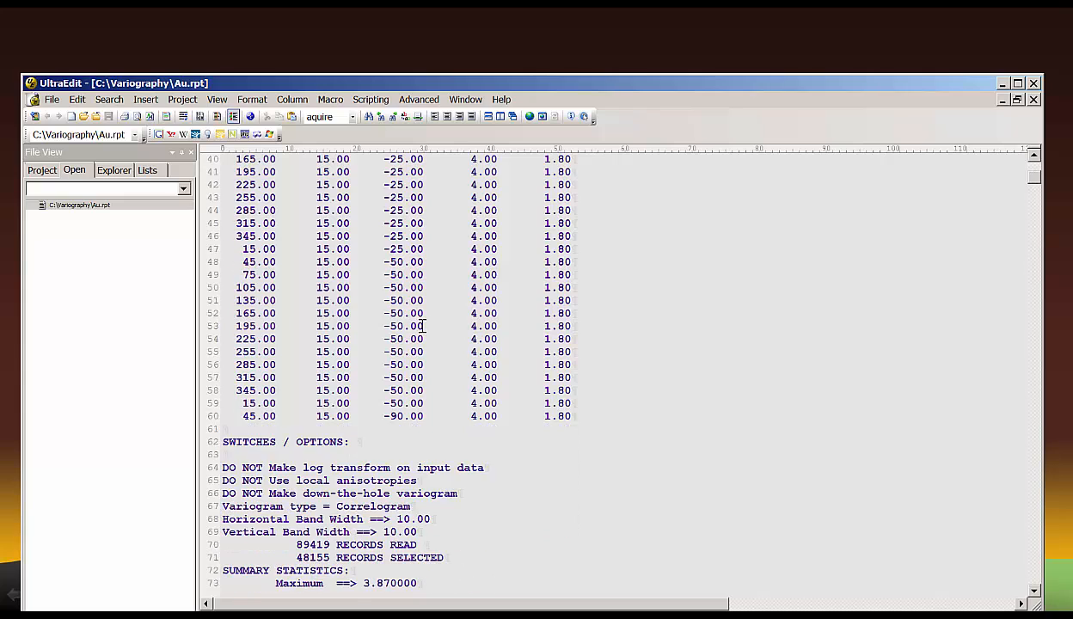
- Examine the report's options, record counts and summary statistics down to the start of the first sample variogram table
scroll(424, 326, down, 4)
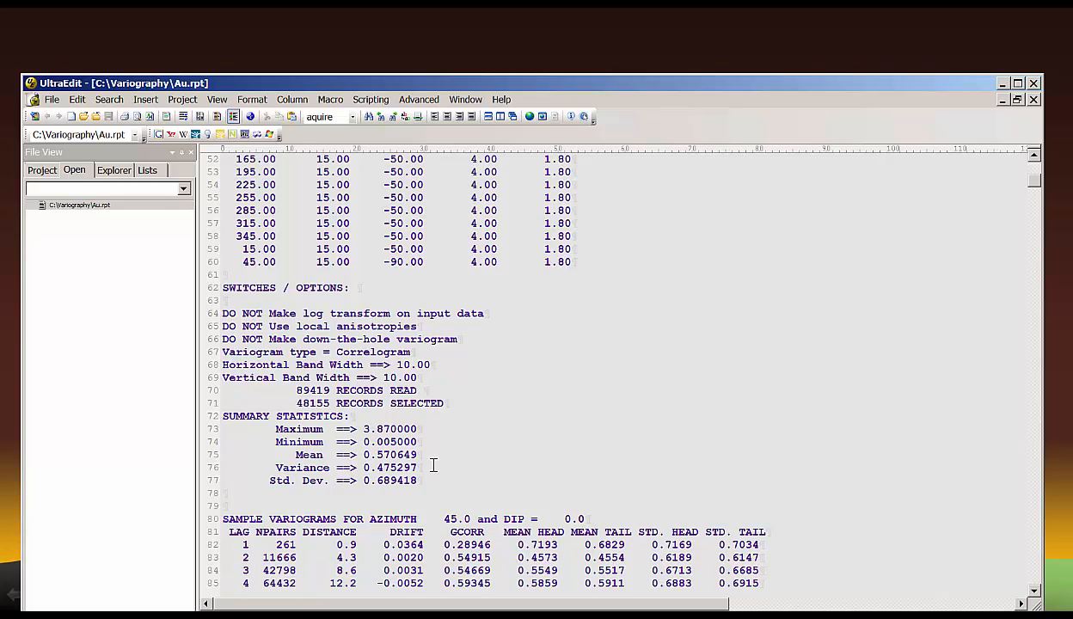
scroll(434, 466, down, 3)
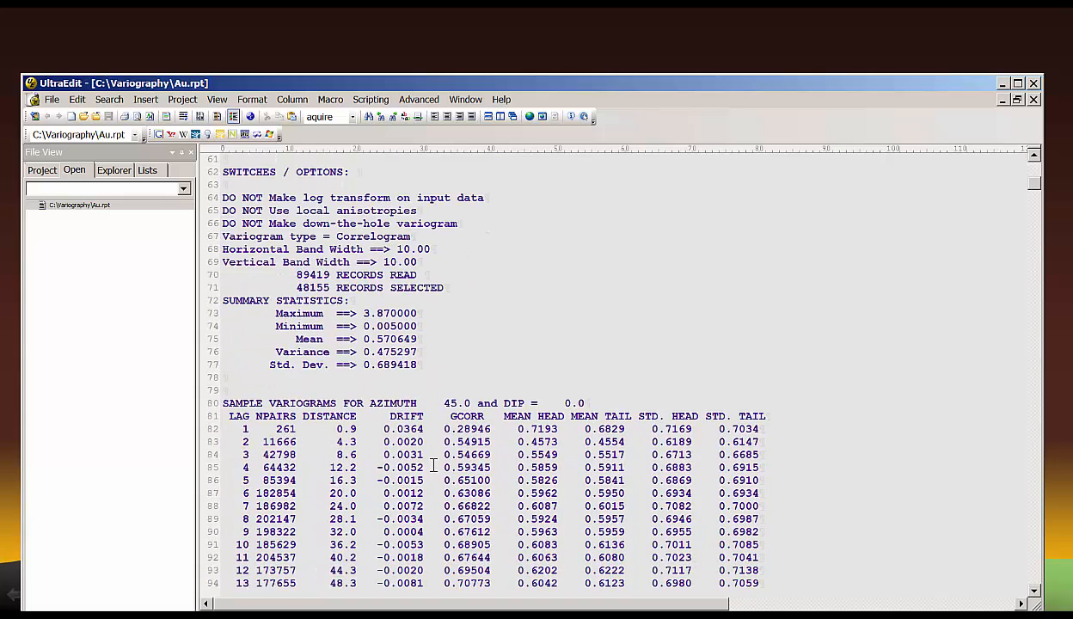
scroll(434, 465, down, 1)
scroll(434, 465, down, 2)
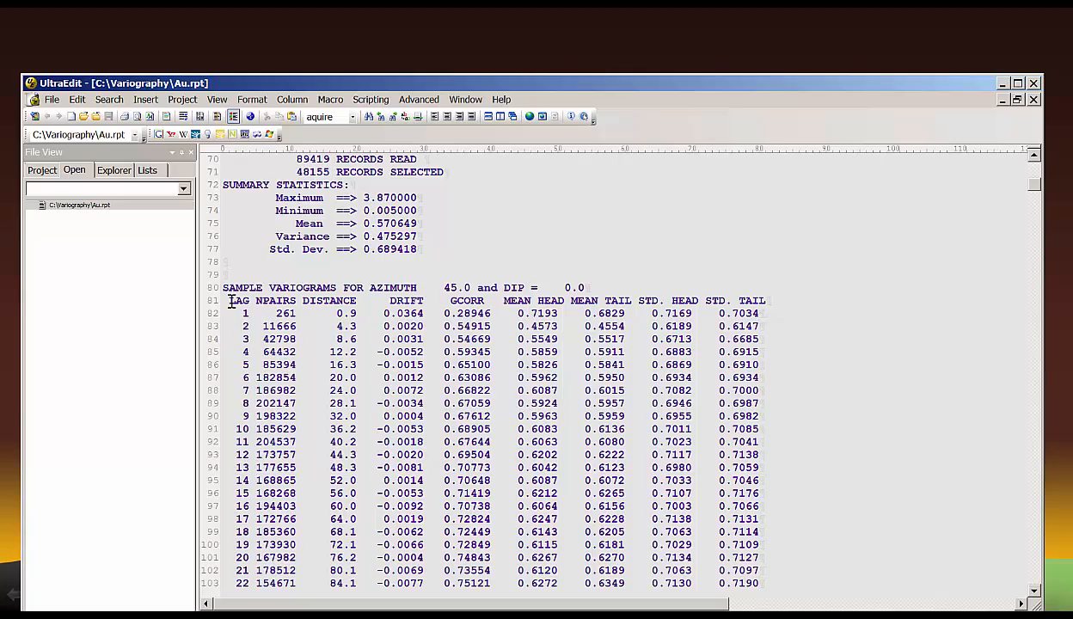
- Examine the lag, pair count, distance and correlogram columns of the sample variogram table for azimuth 45.0 and dip 0.0
scroll(232, 396, down, 8)
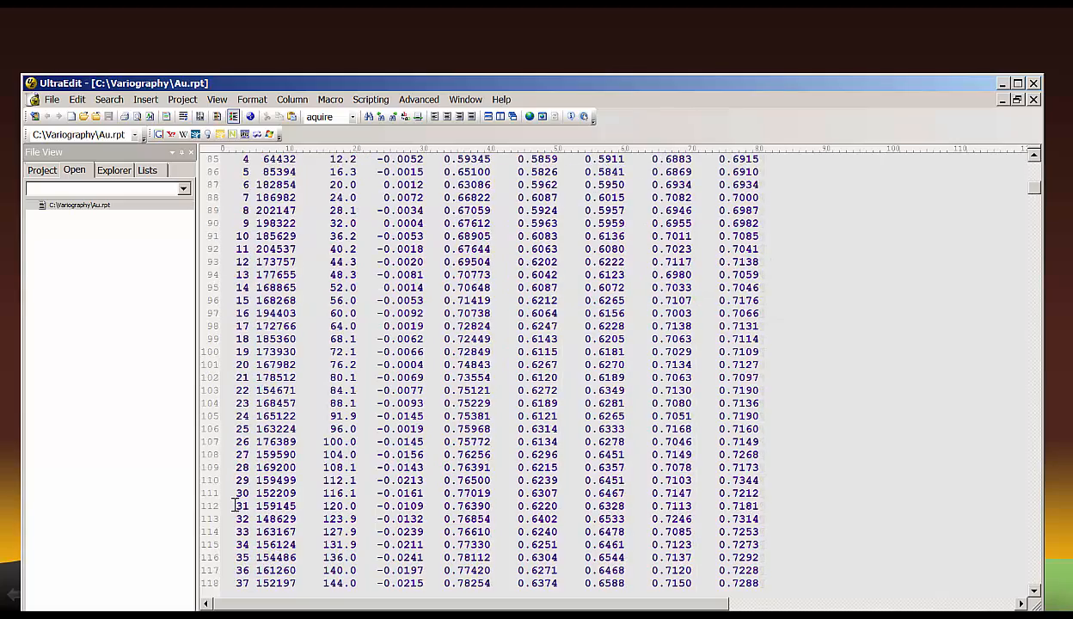
scroll(235, 506, down, 3)
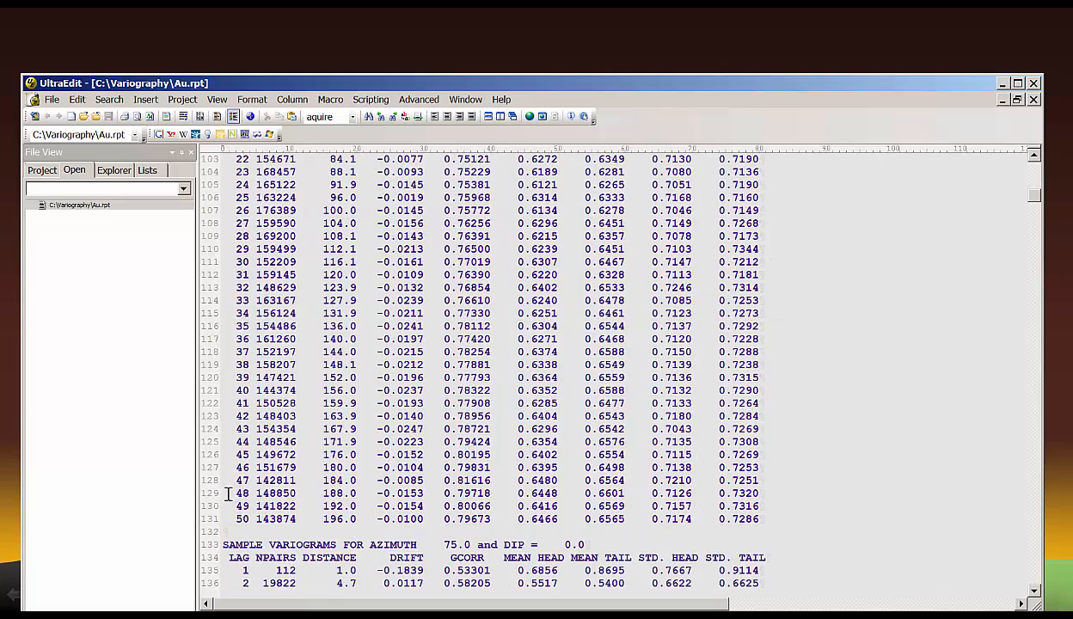
scroll(228, 482, up, 7)
scroll(228, 482, up, 6)
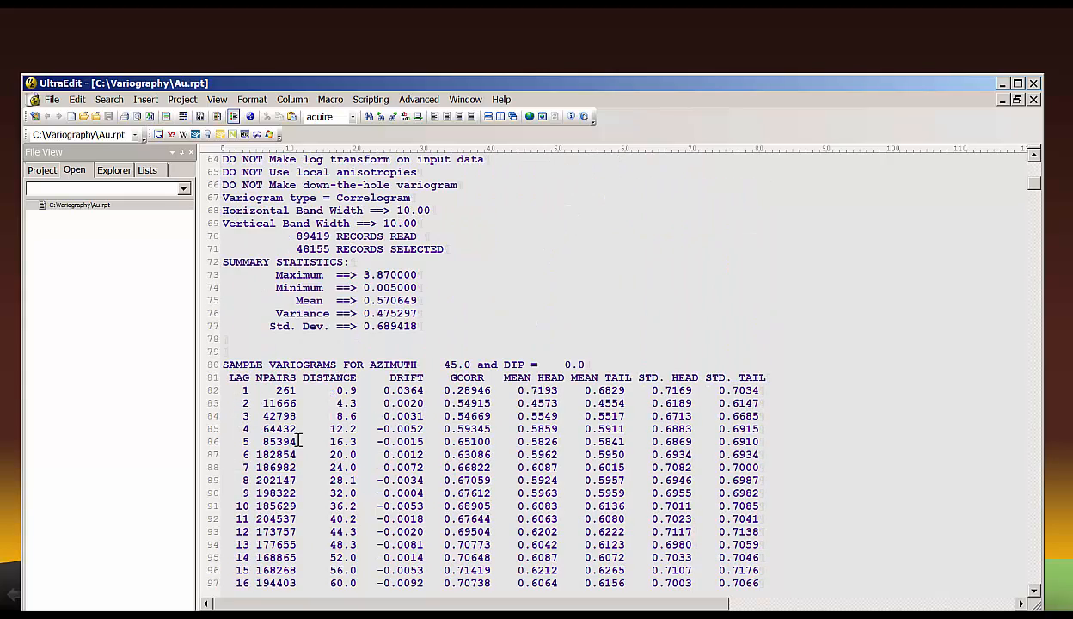
scroll(337, 381, down, 5)
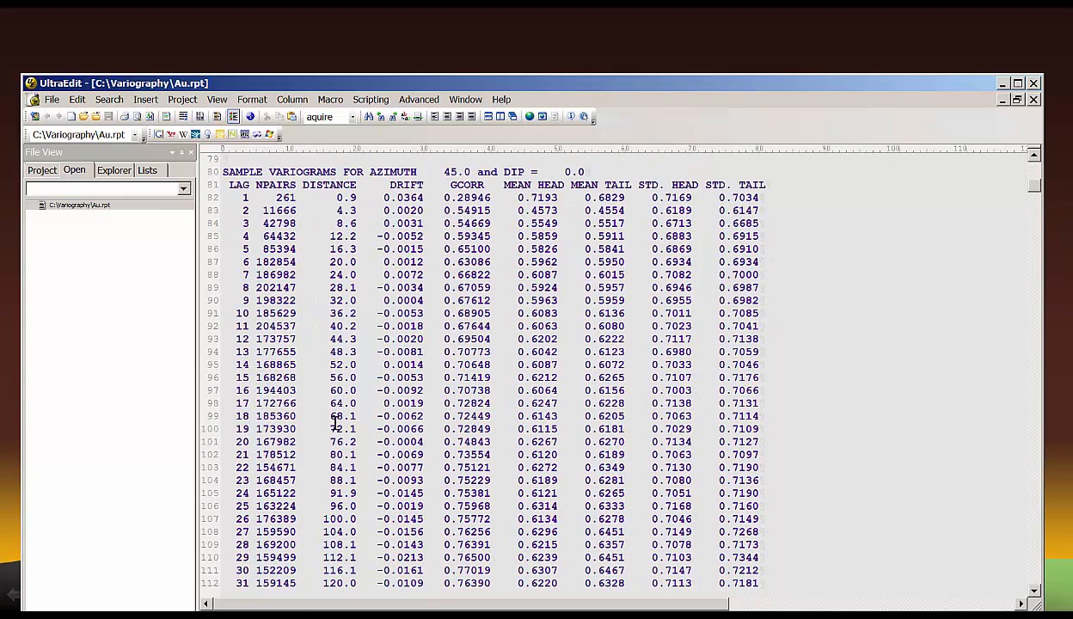
scroll(372, 275, up, 2)
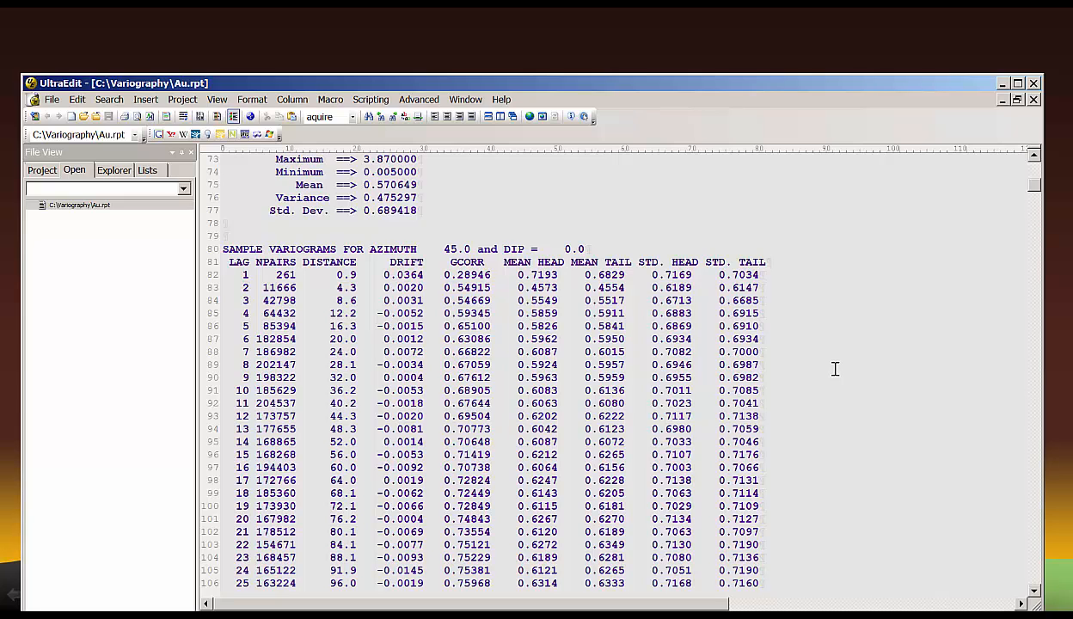
- Review the sample variogram tables for the remaining directions through to the end of the report, and close Au.rpt
scroll(834, 368, down, 17)
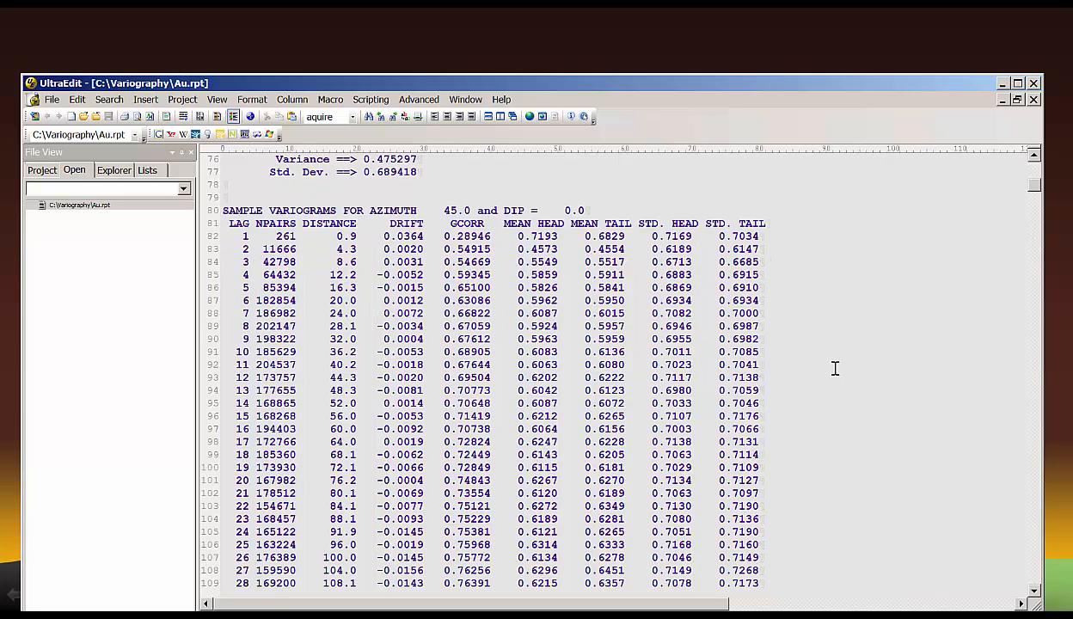
scroll(838, 367, down, 20)
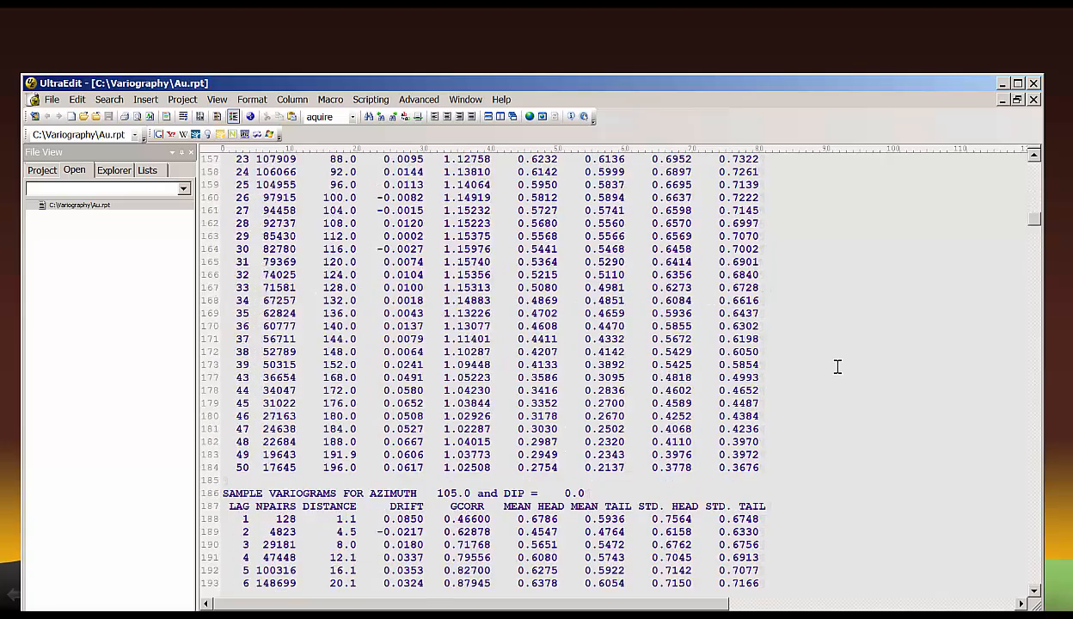
scroll(838, 367, down, 8)
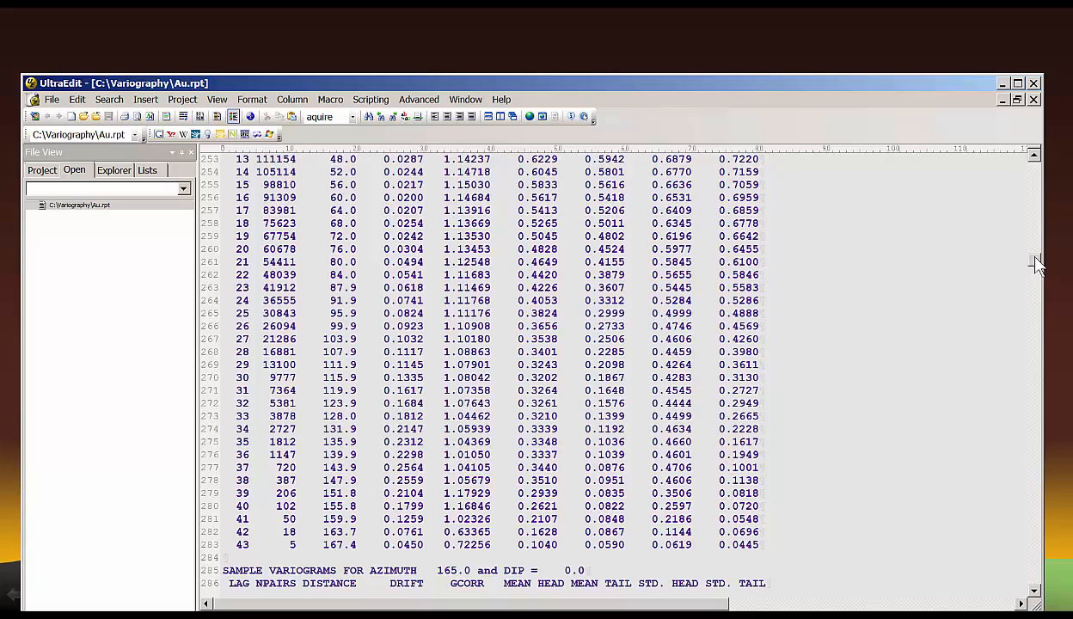
drag(1036, 274, 1034, 584)
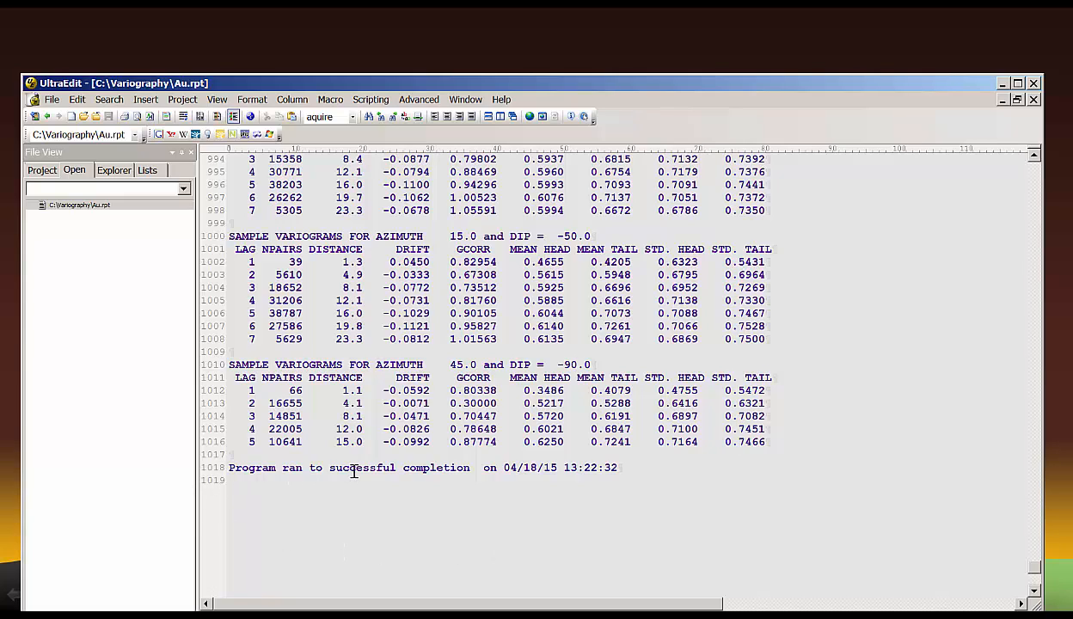
click(1033, 84)
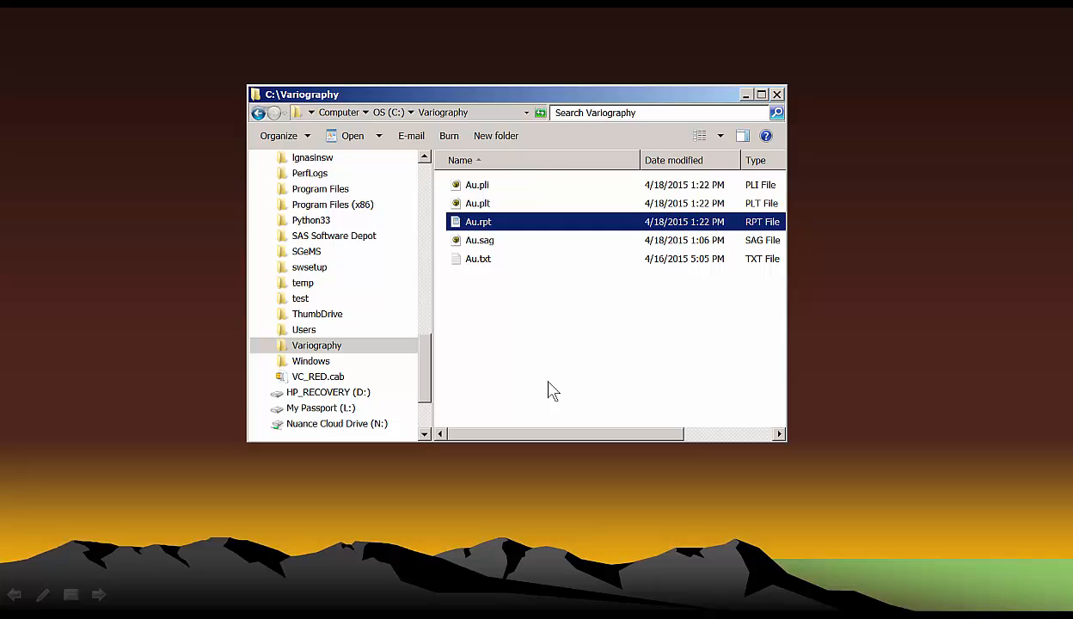
- Open Au.pli from the C:\Variography folder in UltraEdit and examine its title and the data blocks listed by azimuth and dip
click(478, 189)
right_click(479, 189)
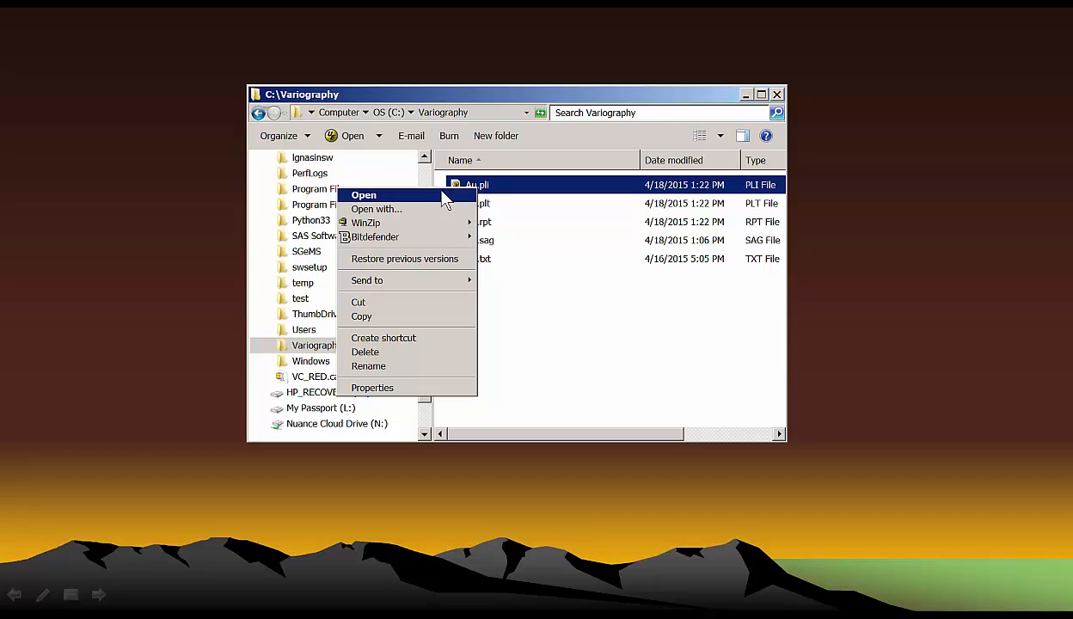
click(376, 209)
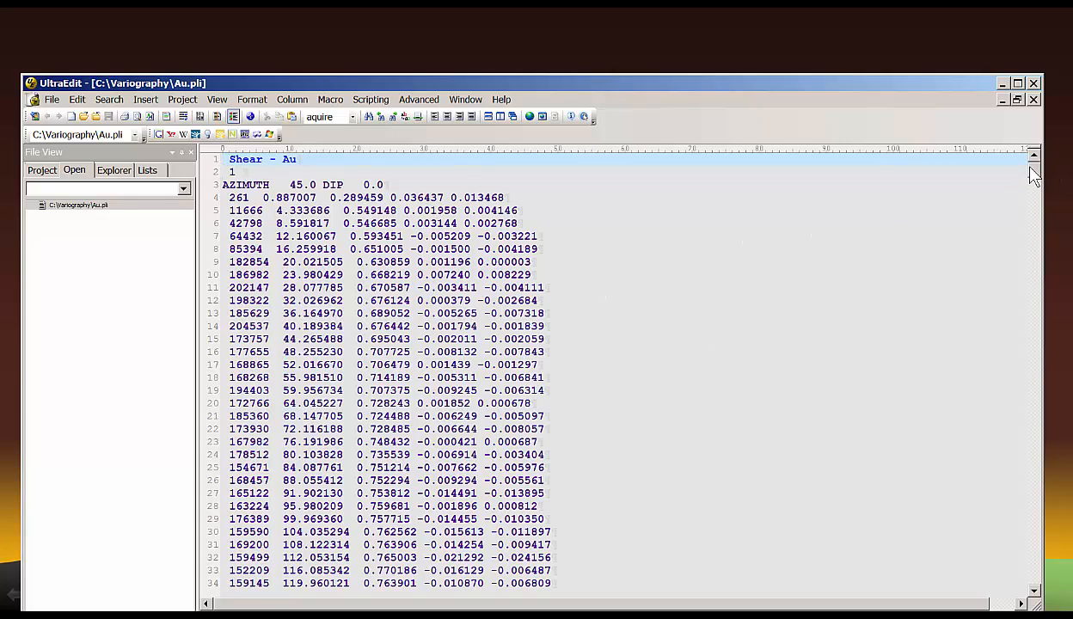
scroll(1035, 191, down, 10)
scroll(1035, 191, down, 3)
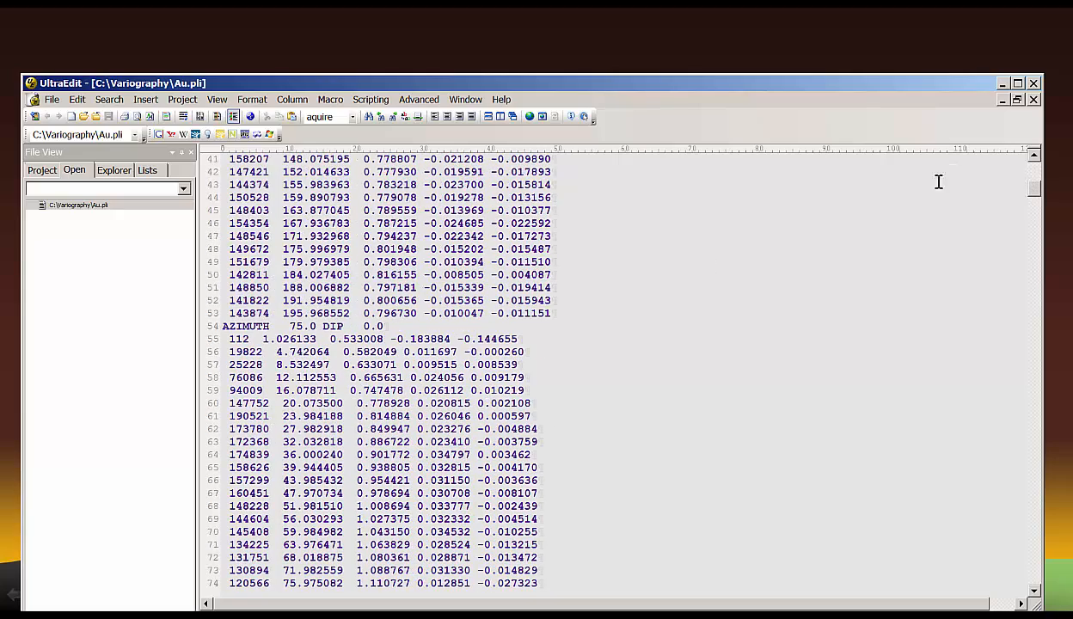
drag(1034, 199, 1033, 479)
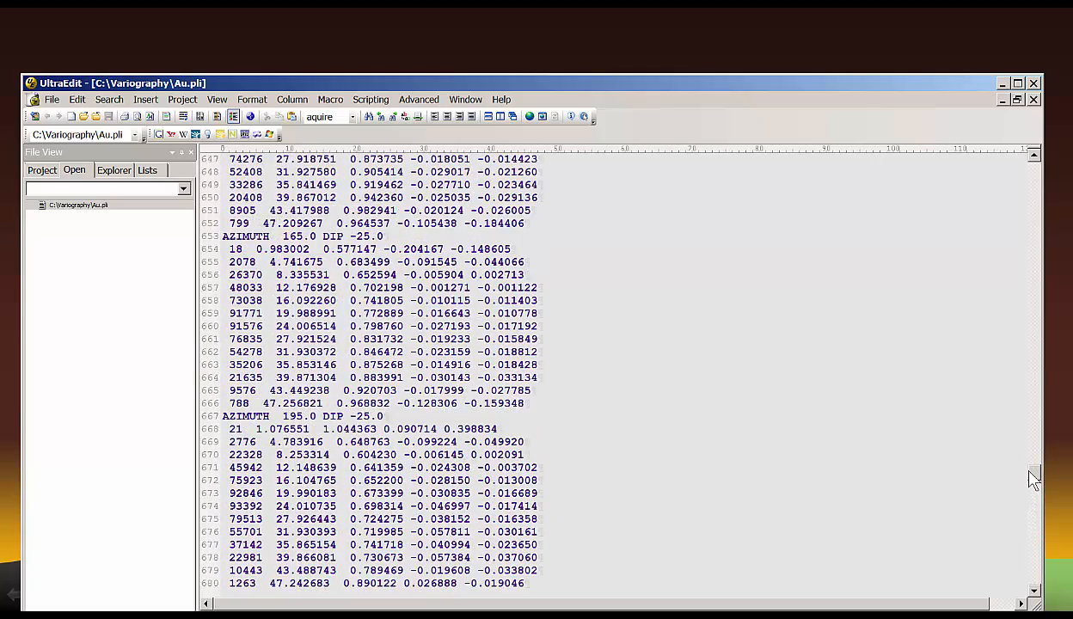